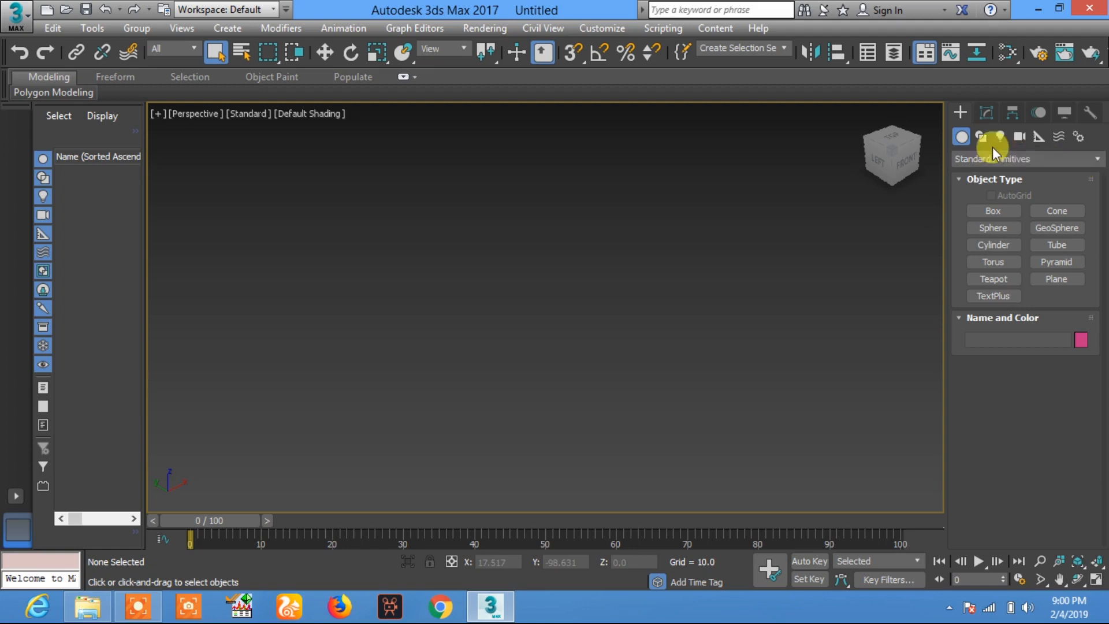
- Draw a standard primitive plane about 93 long and 96 wide as the ground of the scene
left_click(960, 112)
left_click(993, 211)
left_click(1058, 280)
left_click_drag(347, 226, 186, 520)
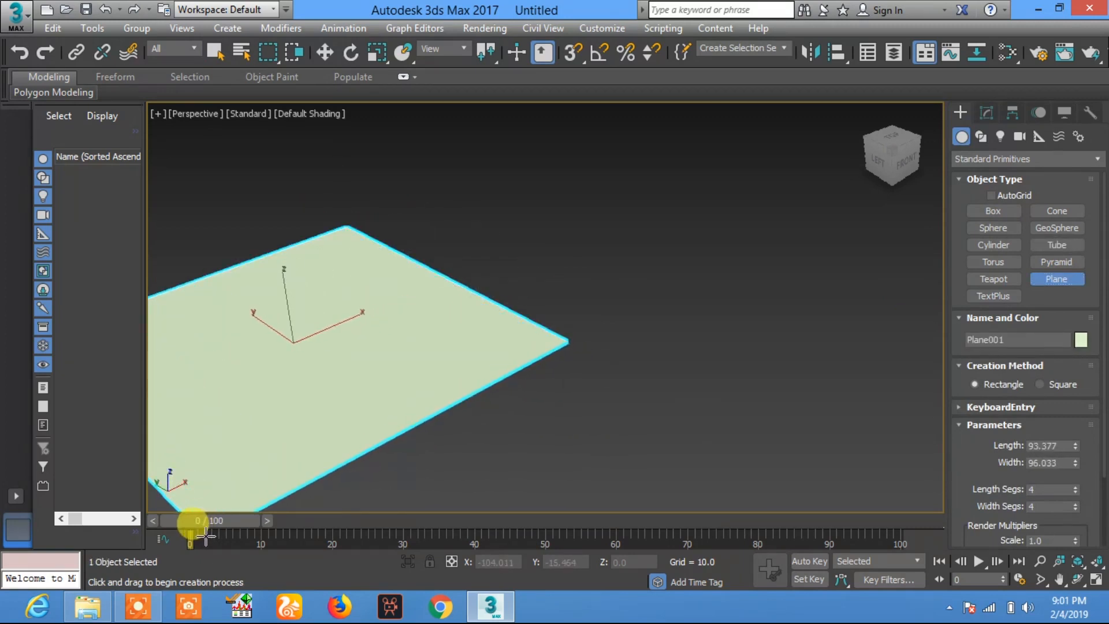
- Move the ground plane to the world origin, with X and Y both at 0
left_click(326, 53)
left_click_drag(357, 319, 518, 247)
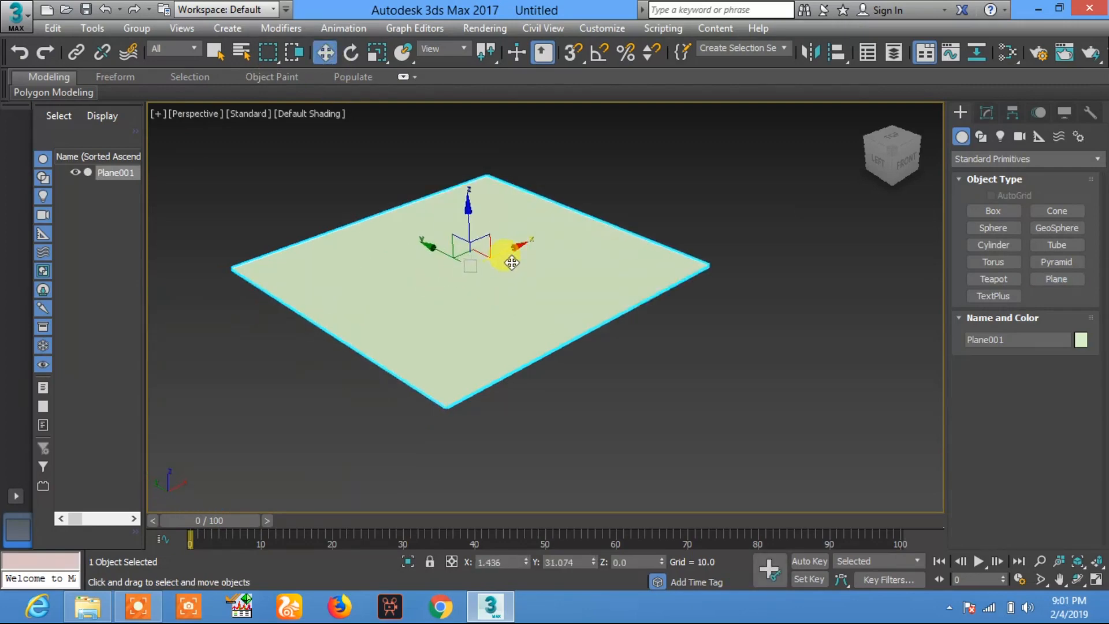
right_click(528, 560)
right_click(594, 561)
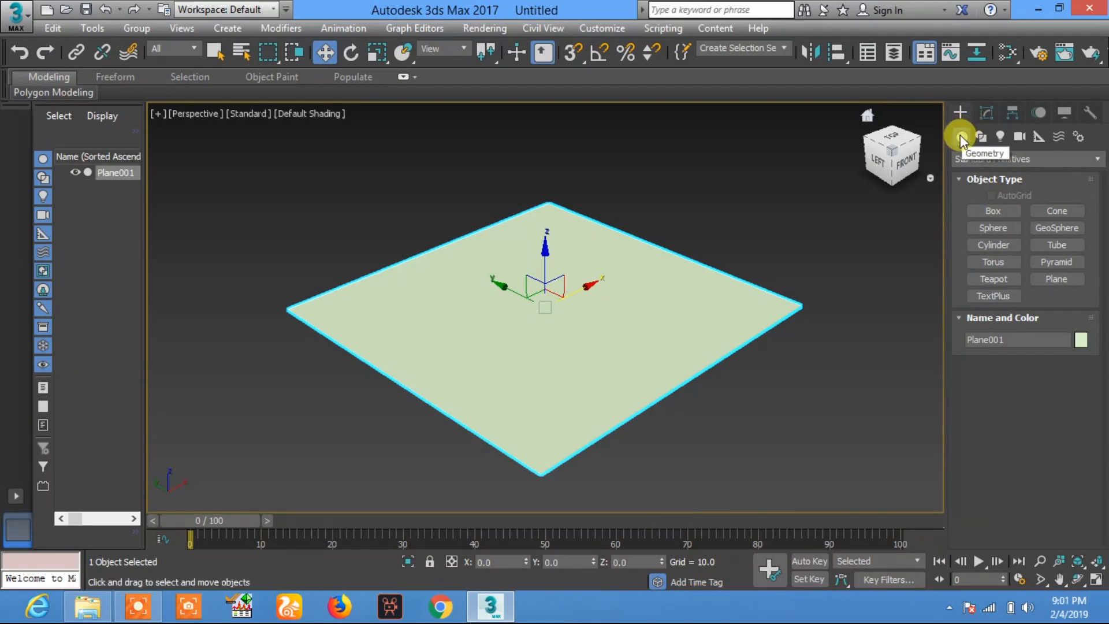
- Change the ground plane's object color to purple
left_click(988, 113)
left_click(1098, 137)
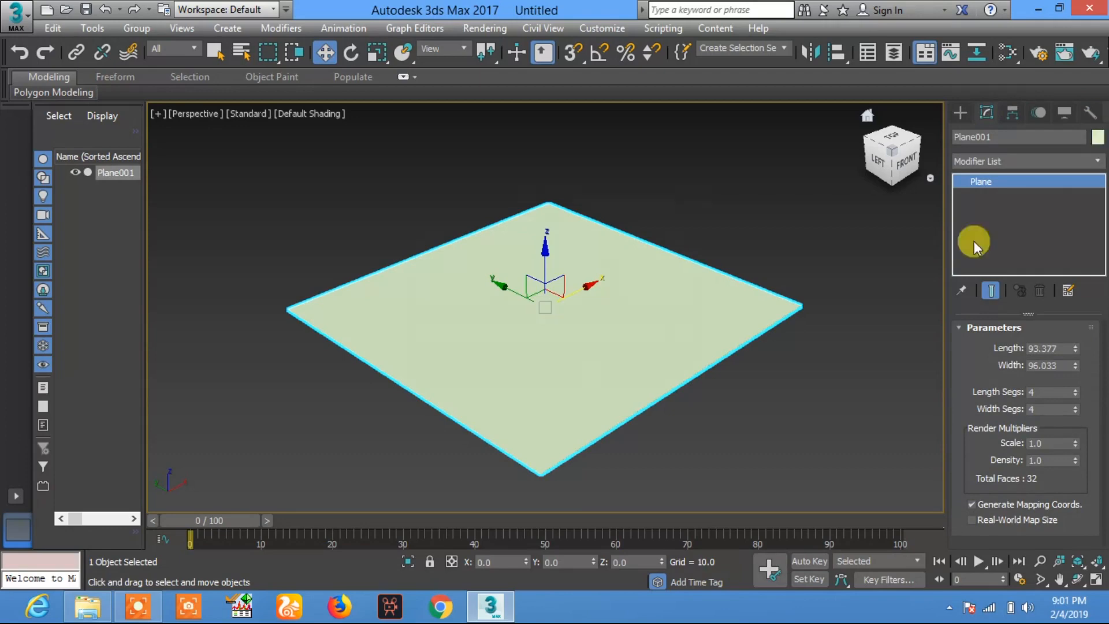
left_click(642, 292)
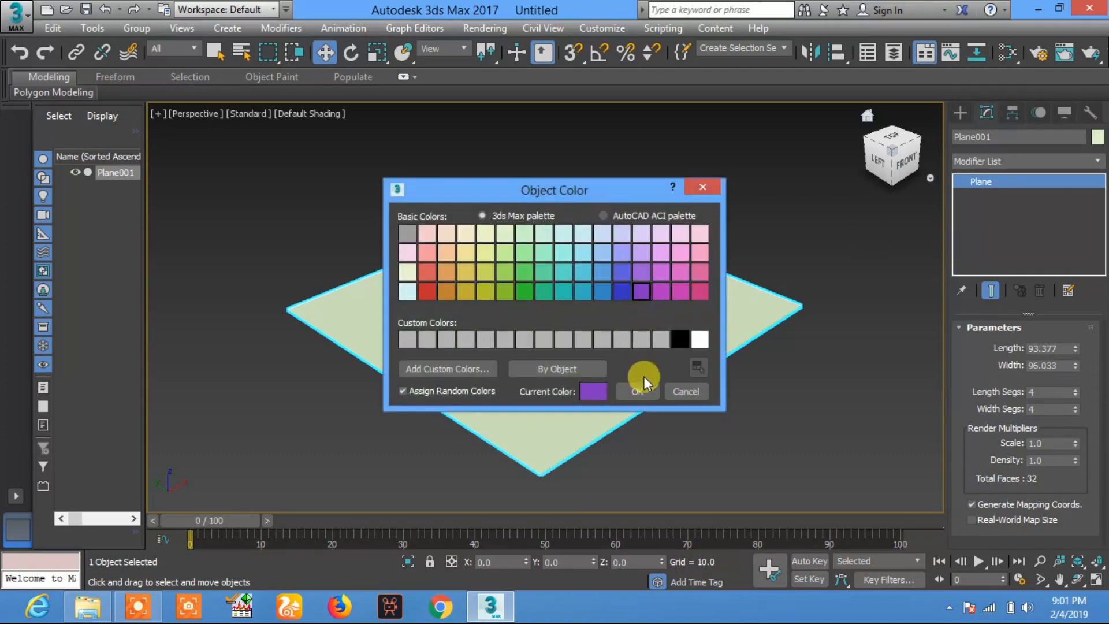
left_click(638, 393)
left_click(968, 141)
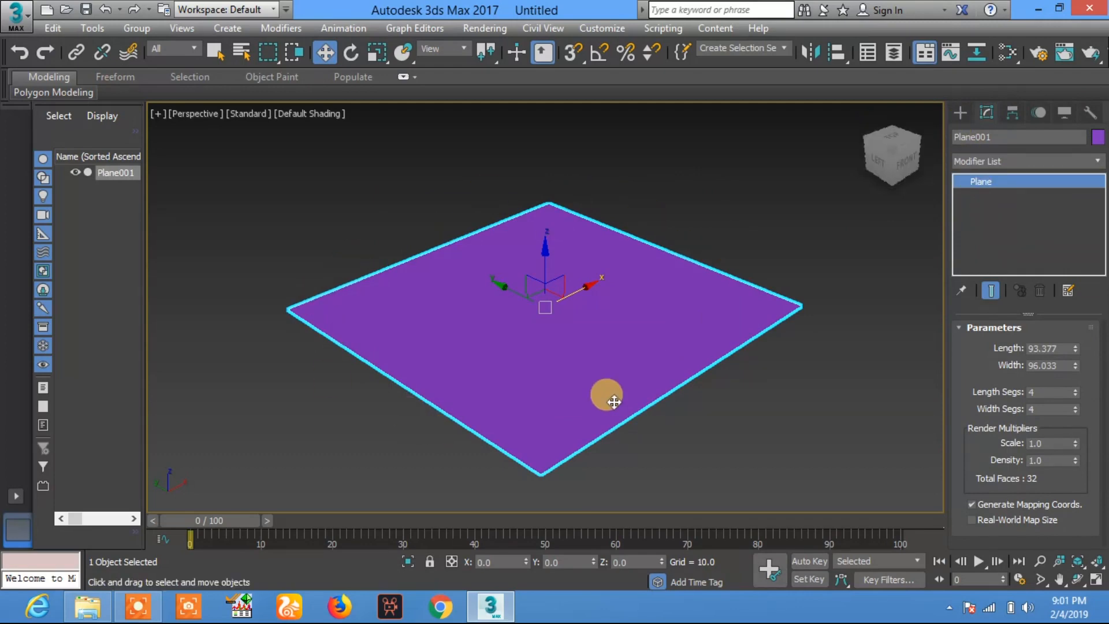
- Draw an AEC Extended wall along all four edges of the ground plane, leaving an entrance gap beside the starting corner
left_click(960, 112)
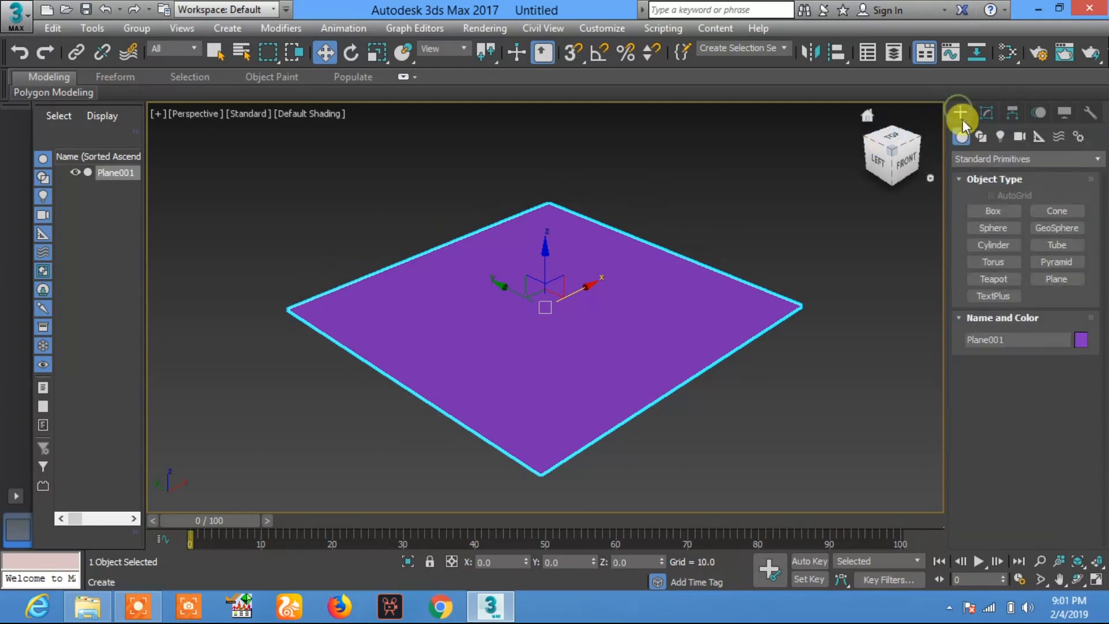
left_click(1022, 157)
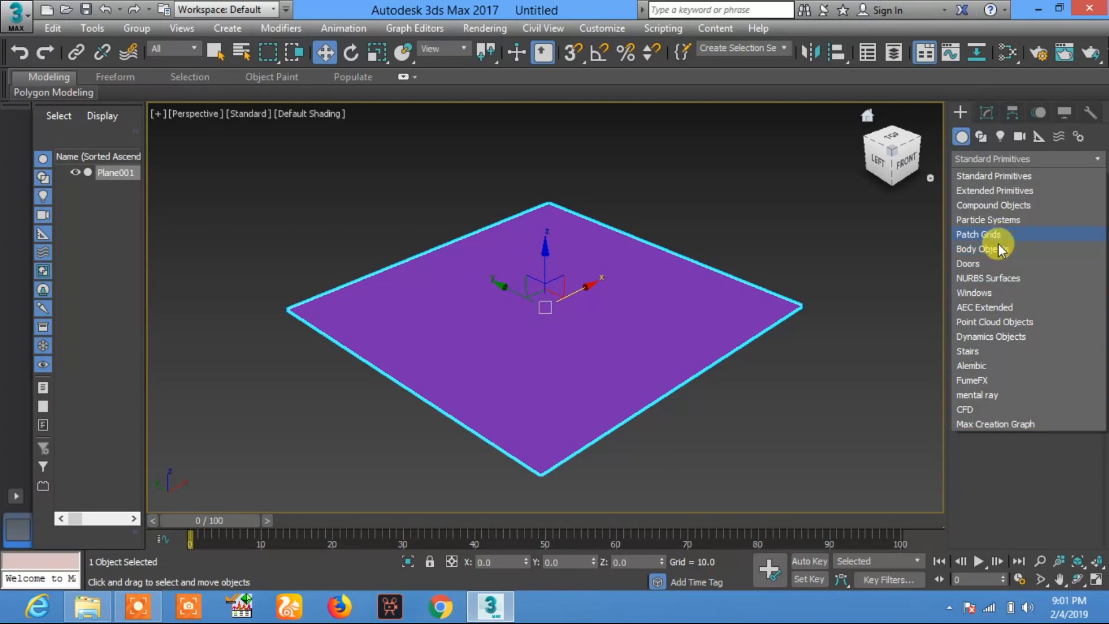
left_click(981, 307)
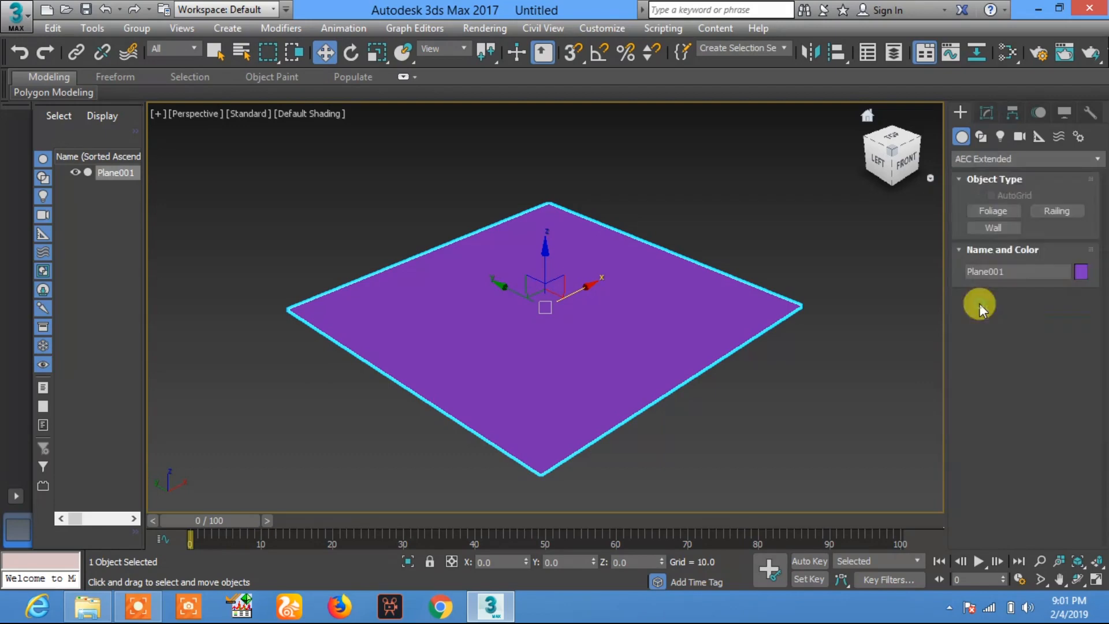
left_click(996, 229)
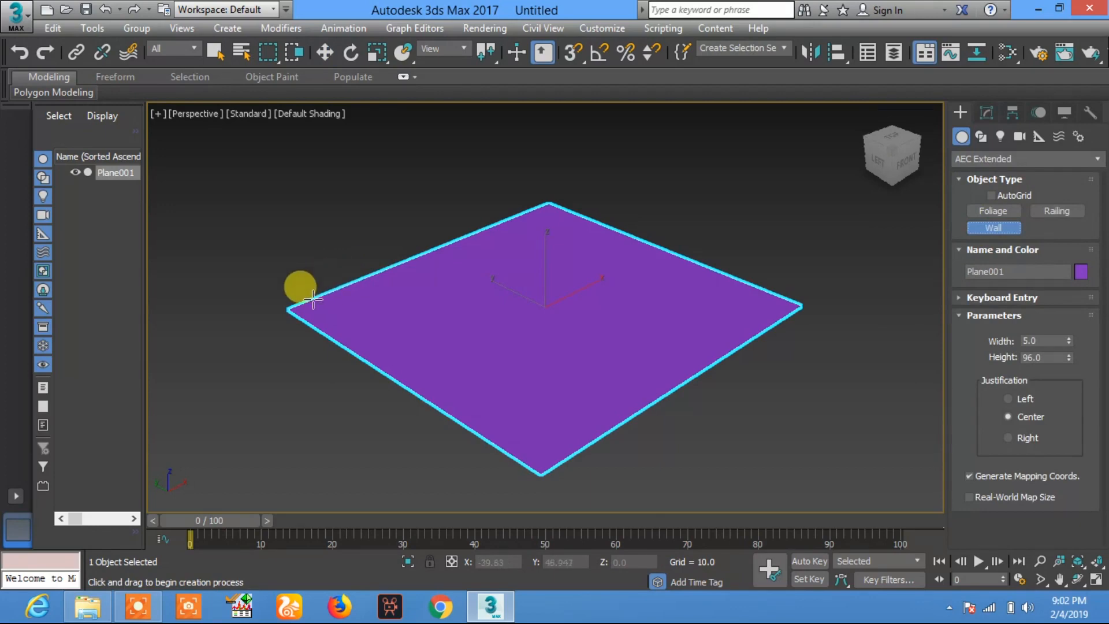
left_click(290, 308)
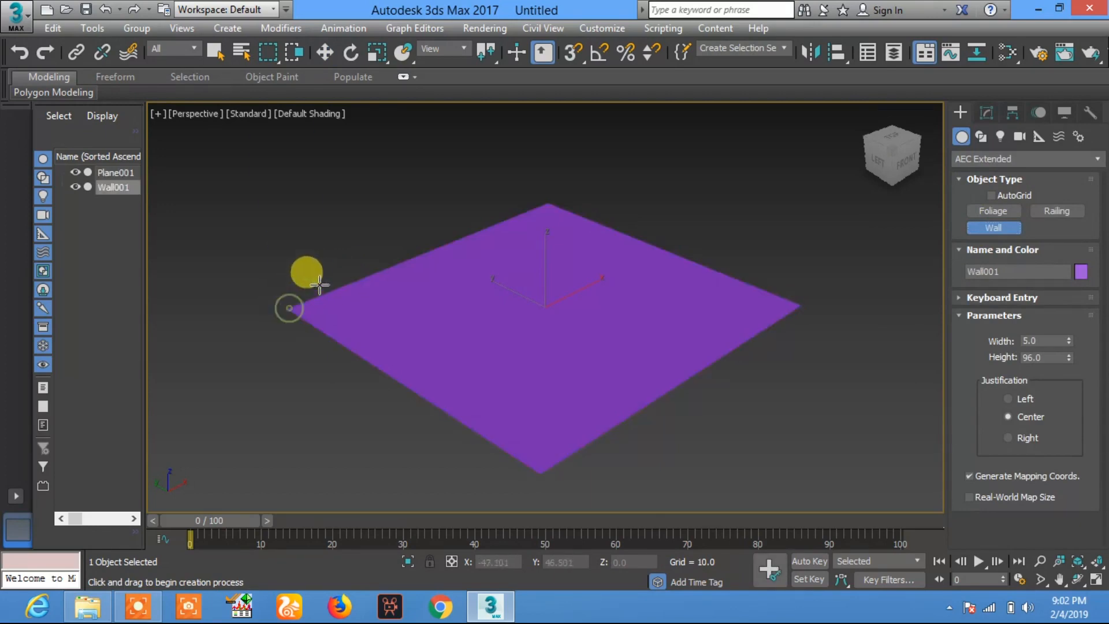
left_click(543, 199)
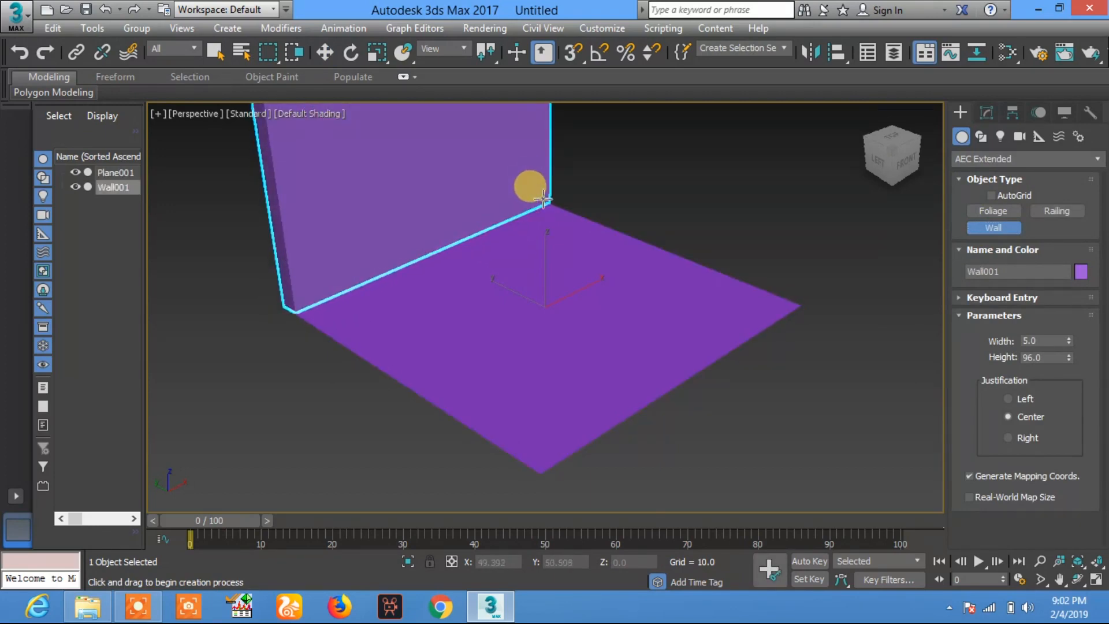
left_click(794, 299)
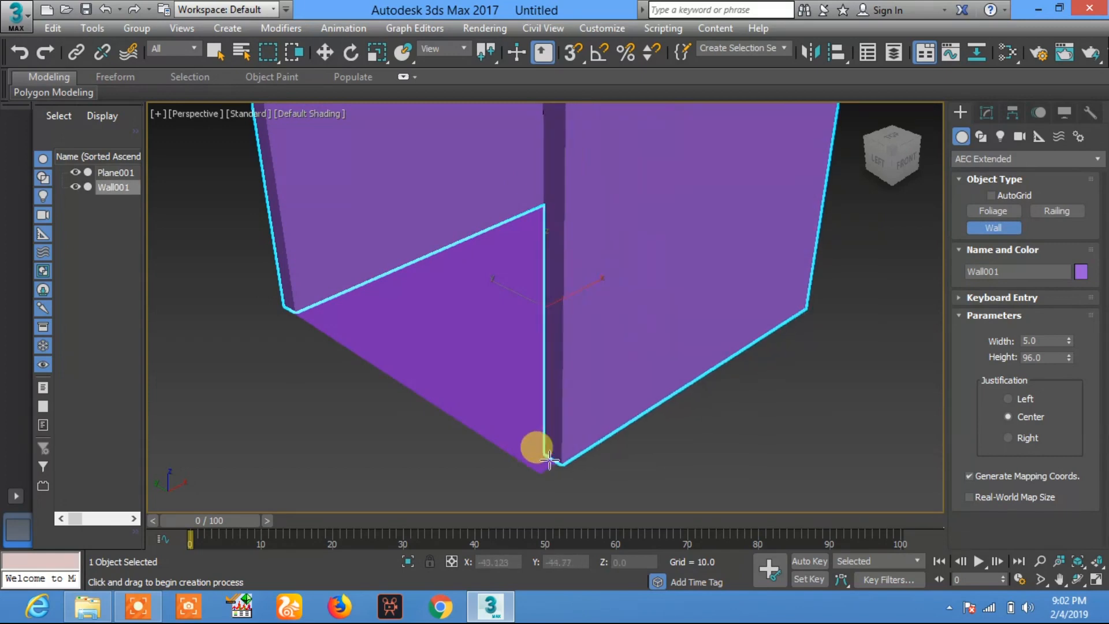
left_click(542, 468)
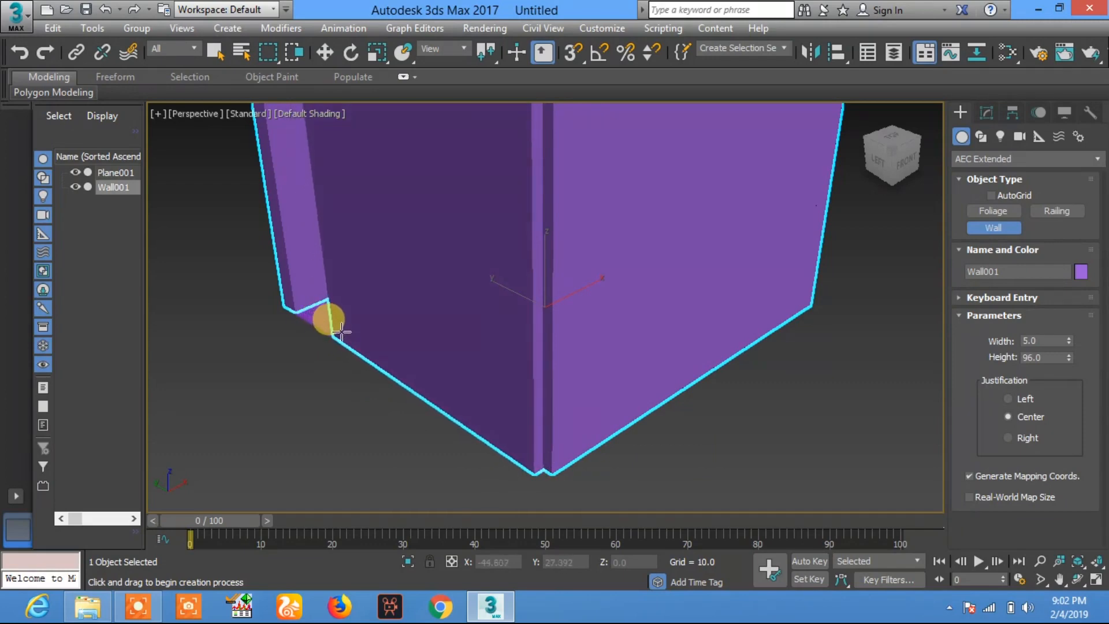
left_click(353, 341)
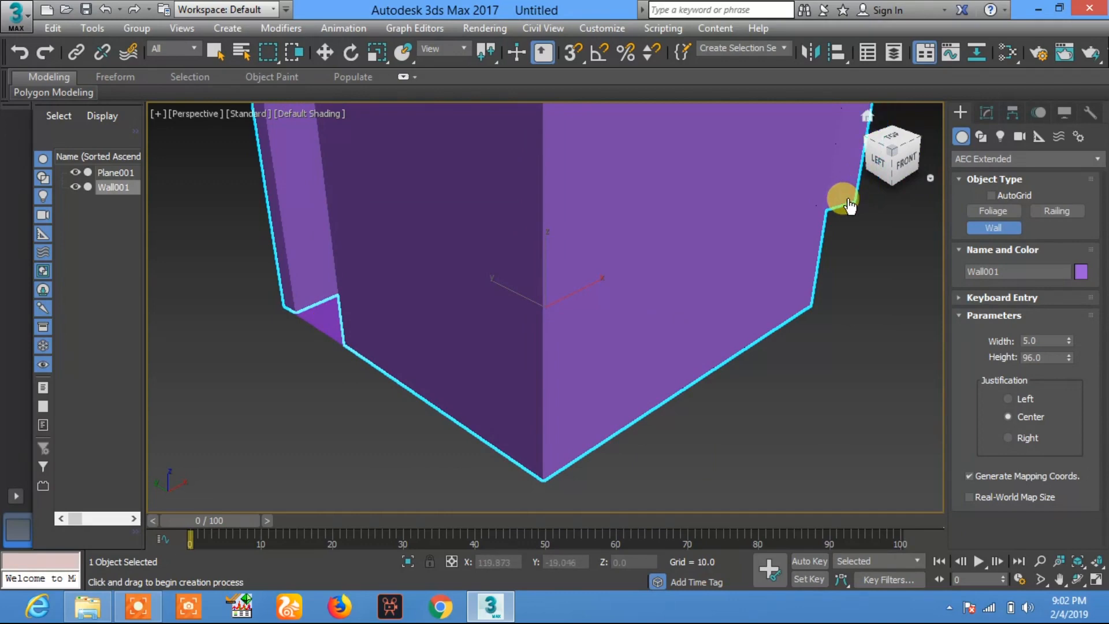
- Reduce the perimeter wall's height to about 7.7
left_click(880, 162)
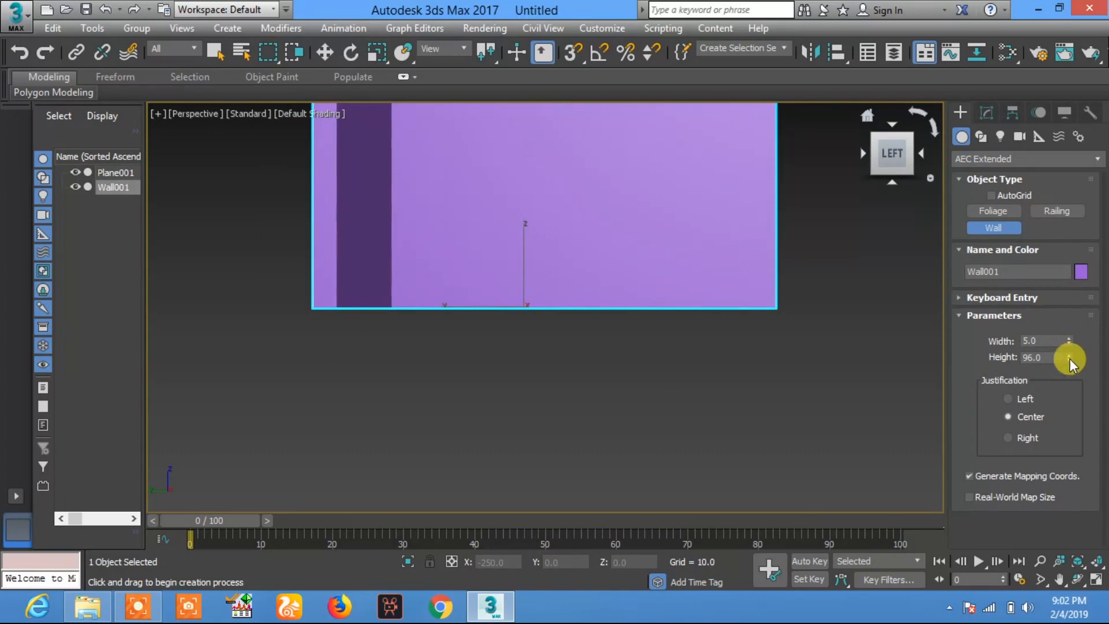
left_click_drag(1069, 358, 1079, 502)
left_click_drag(913, 164, 894, 138)
left_click(882, 147)
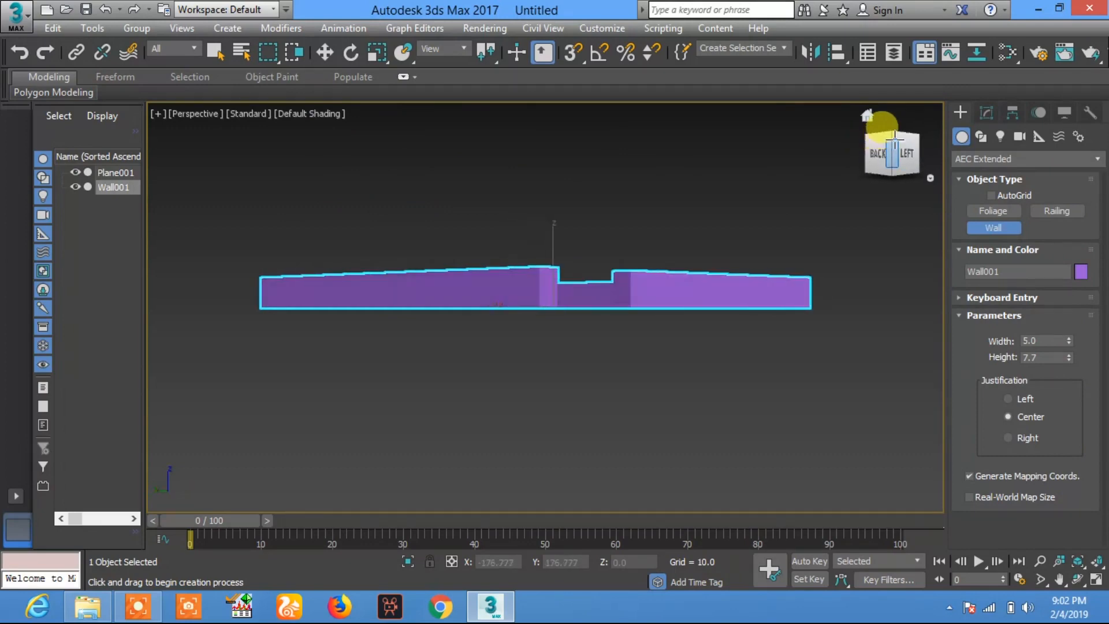
left_click(894, 138)
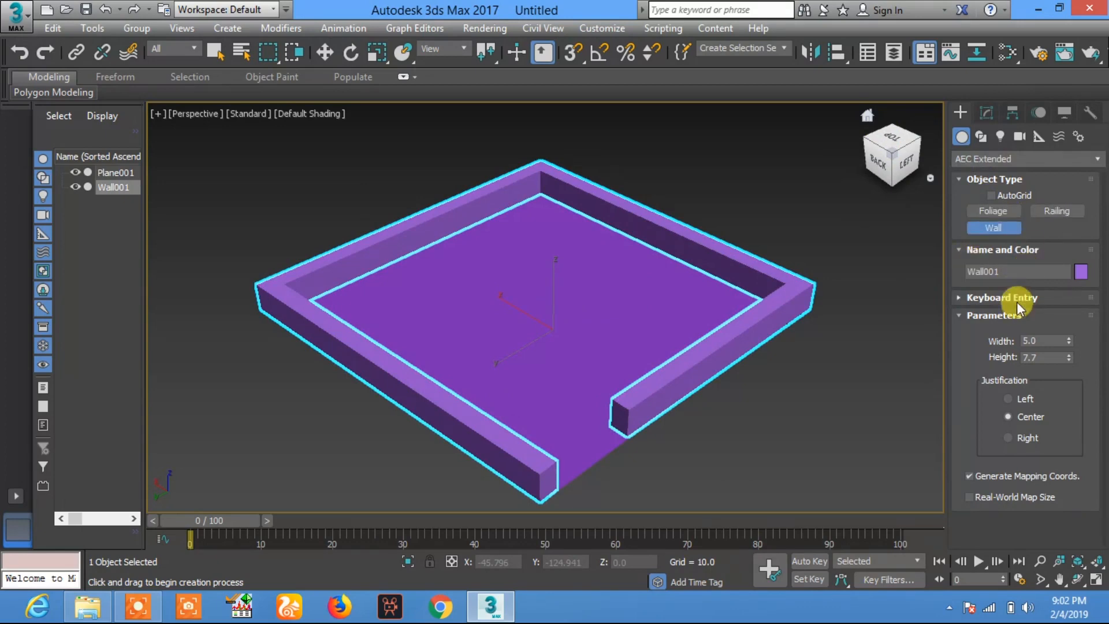
- Draw an L-shaped inner wall that joins two adjacent perimeter walls and encloses a room in the corner opposite the entrance side
left_click(991, 228)
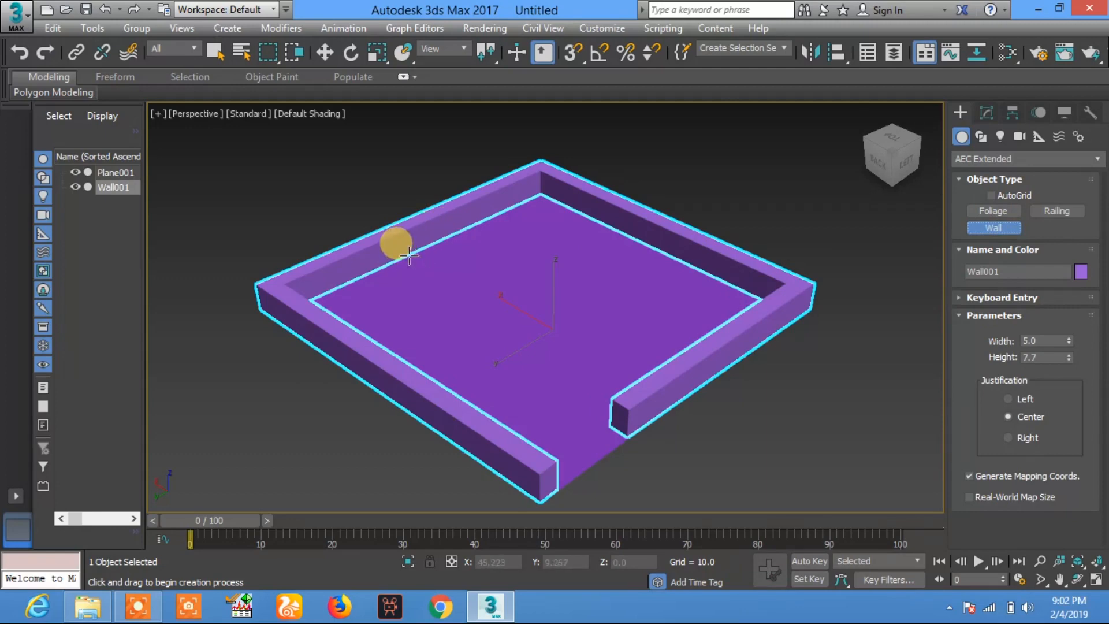
left_click_drag(408, 255, 517, 318)
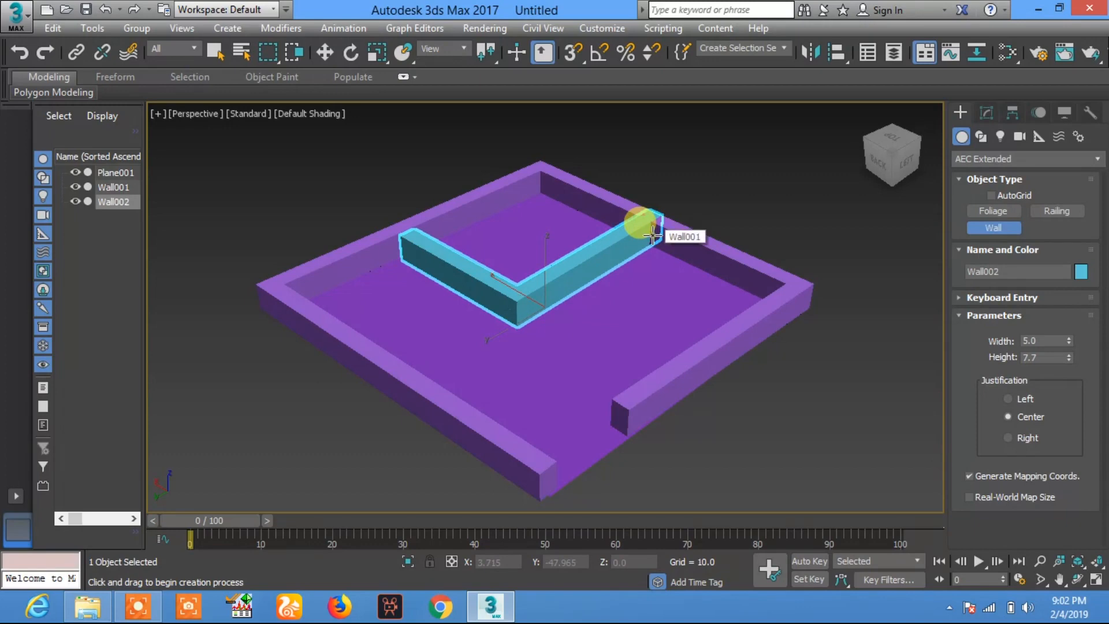
right_click(652, 235)
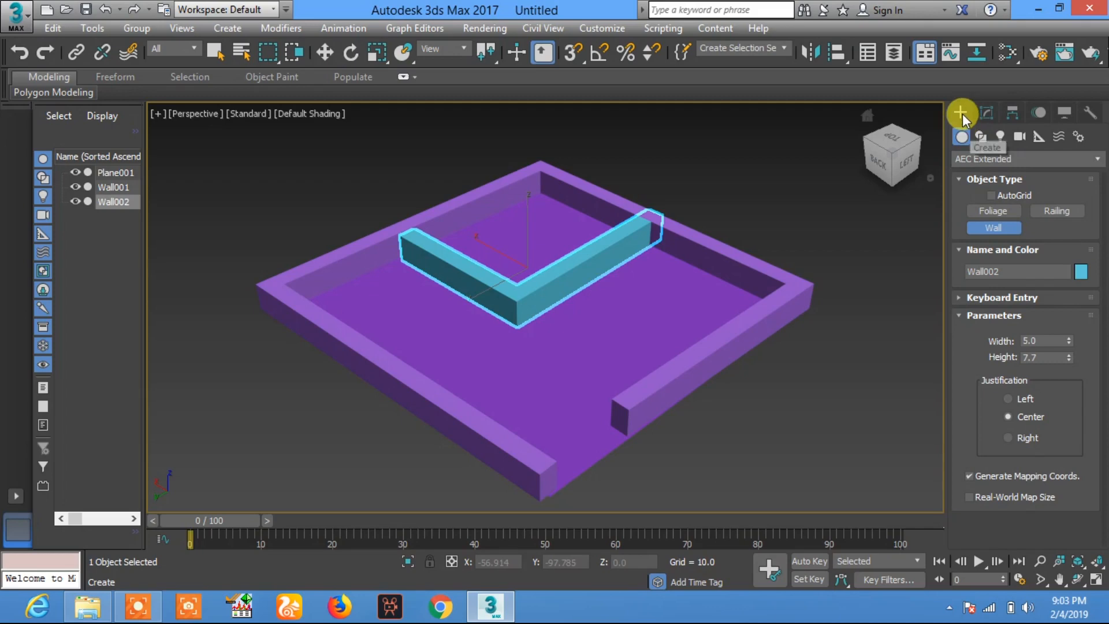
- Draw a second standard primitive plane, about 73 long and 56 wide, over the inner room
left_click(1006, 160)
left_click(995, 175)
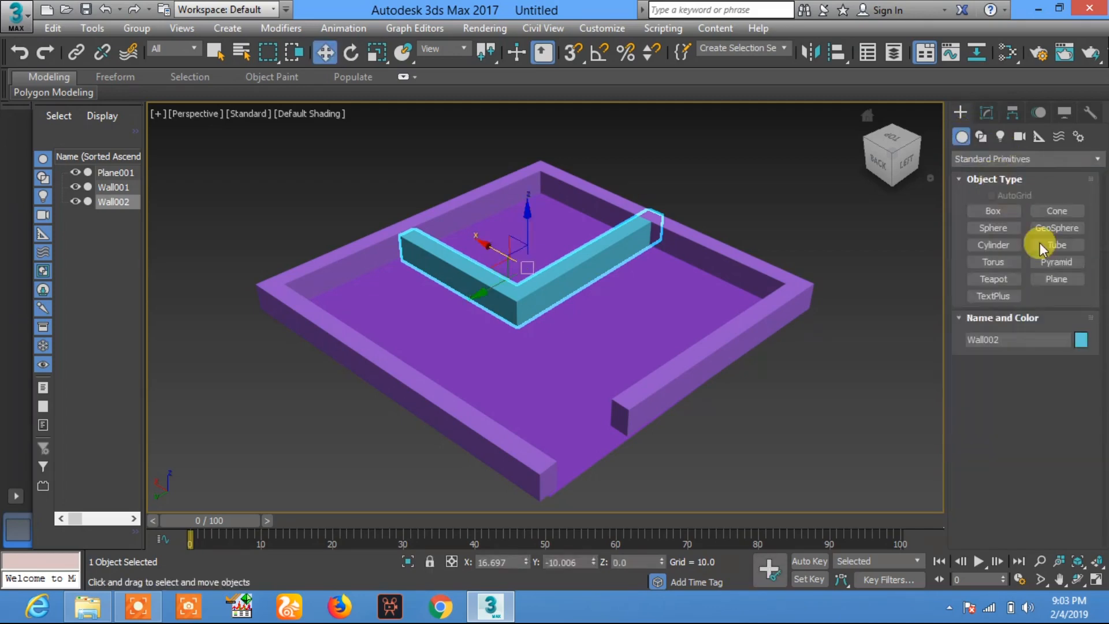
left_click(1055, 280)
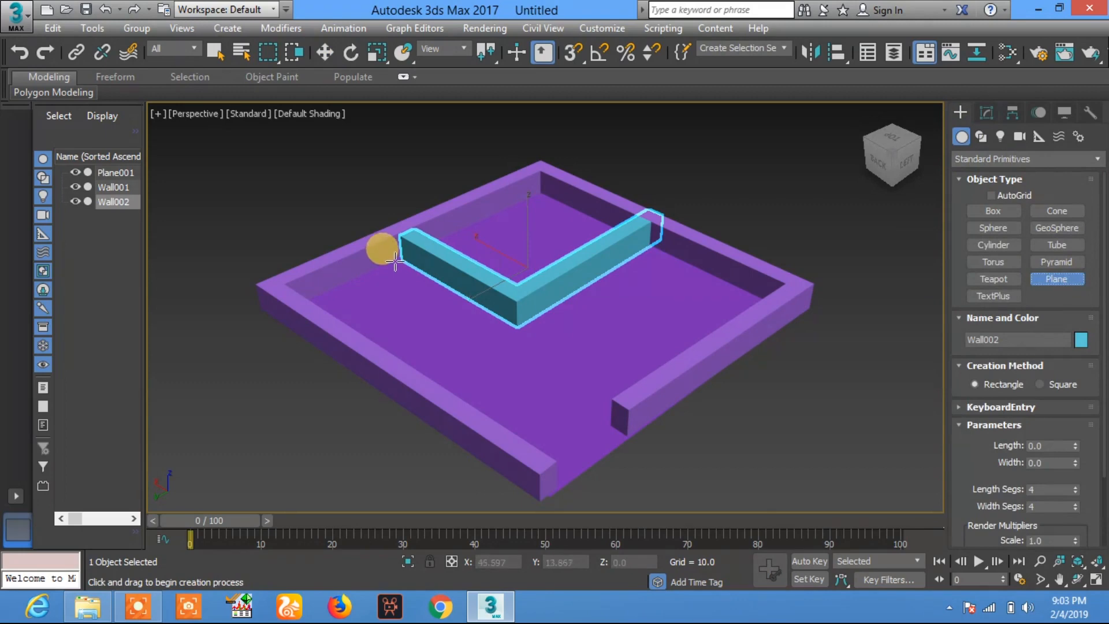
left_click_drag(397, 262, 718, 237)
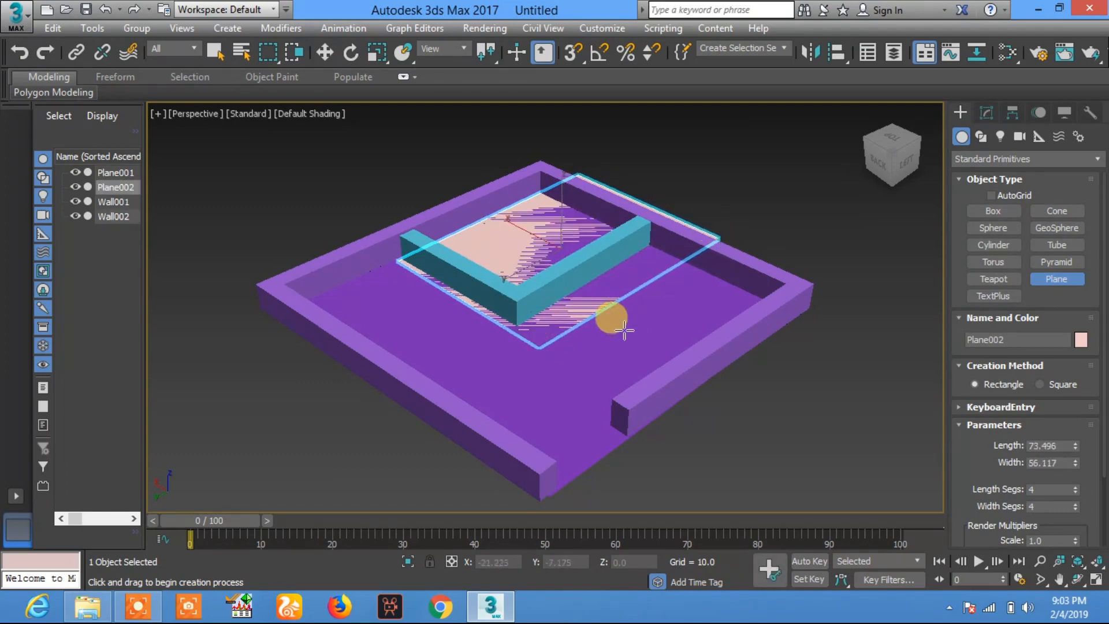
- Raise the second plane to about Z 7.43 and shift it to about X 21.6, Y -13.0 as the inner room's roof
left_click(320, 50)
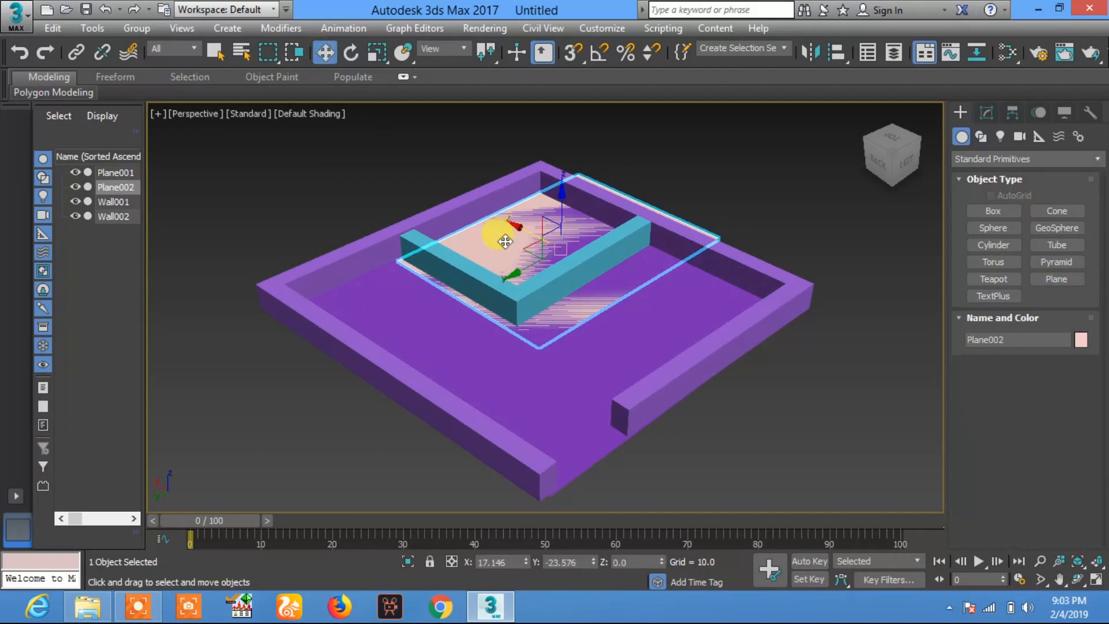
left_click_drag(566, 192, 560, 168)
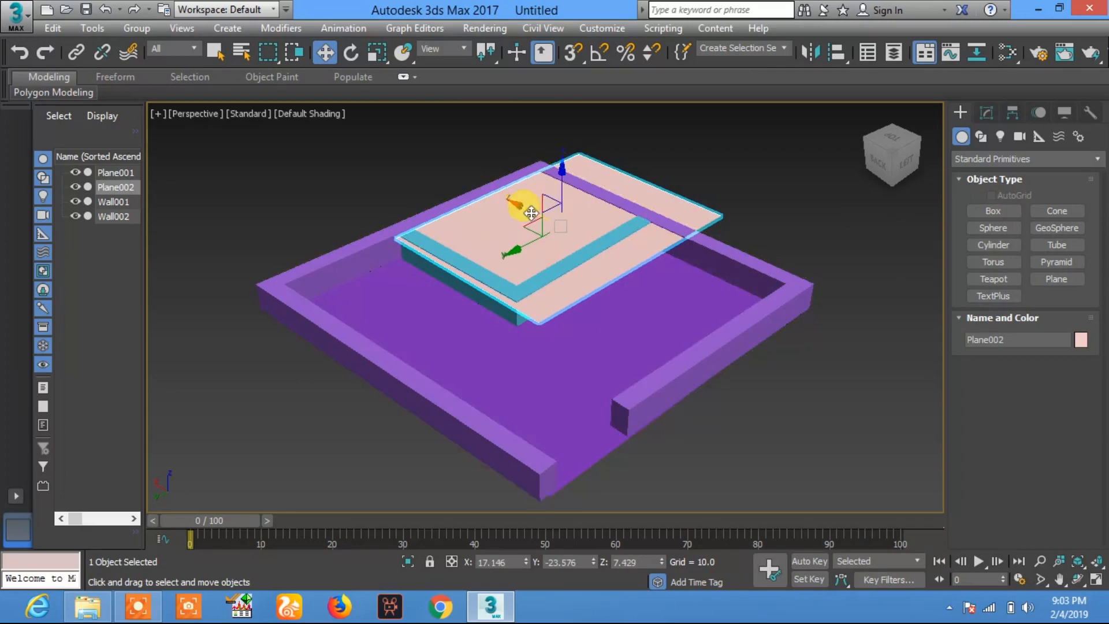
left_click_drag(524, 247, 501, 264)
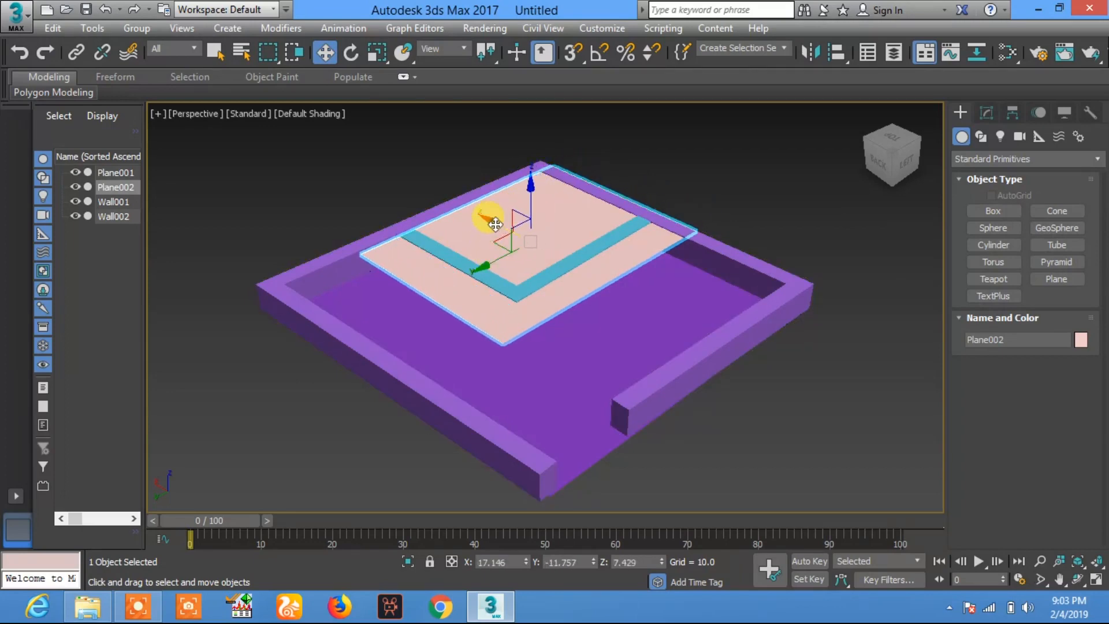
left_click(908, 147)
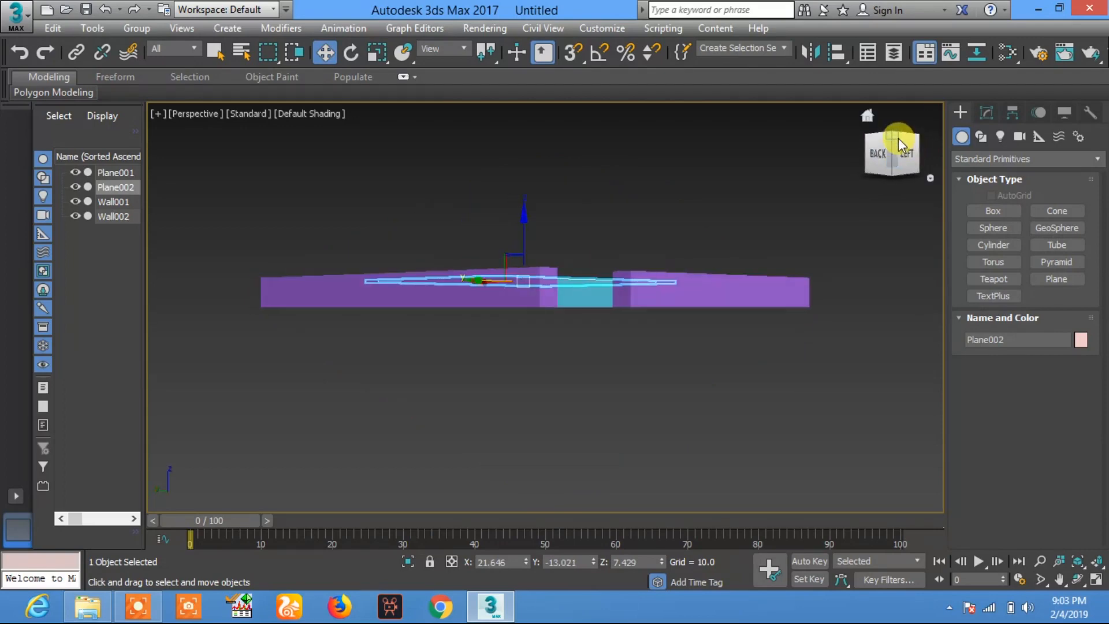
left_click(894, 139)
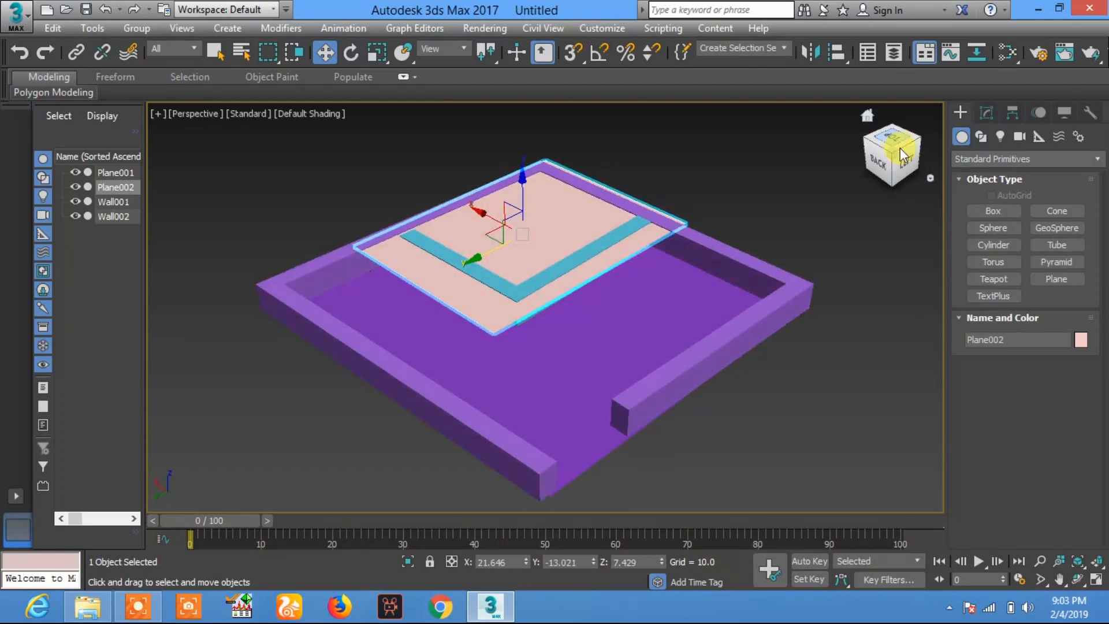
- Place an AEC Extended Banyan tree on the ground plane between the inner room and the perimeter wall
left_click(983, 159)
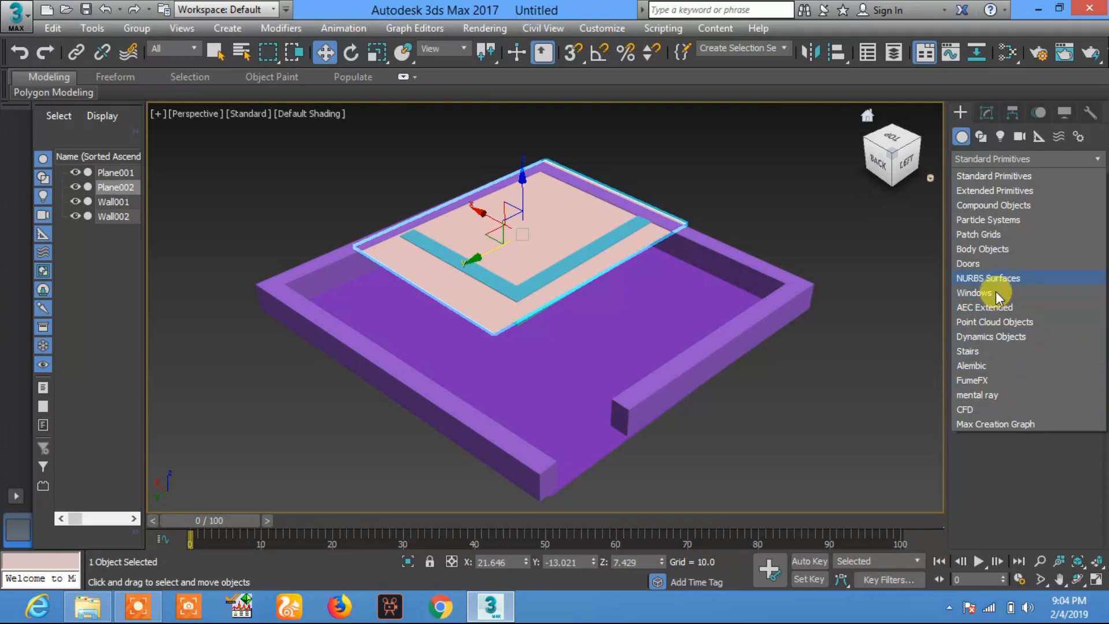
left_click(995, 307)
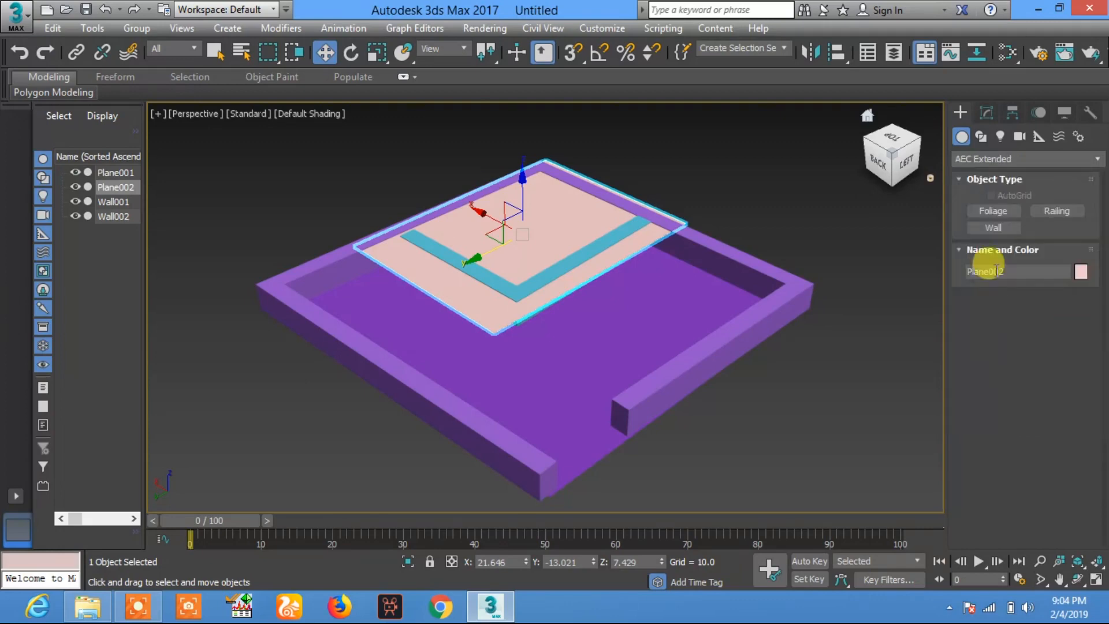
left_click(996, 210)
left_click_drag(1077, 352, 1042, 362)
left_click(1001, 363)
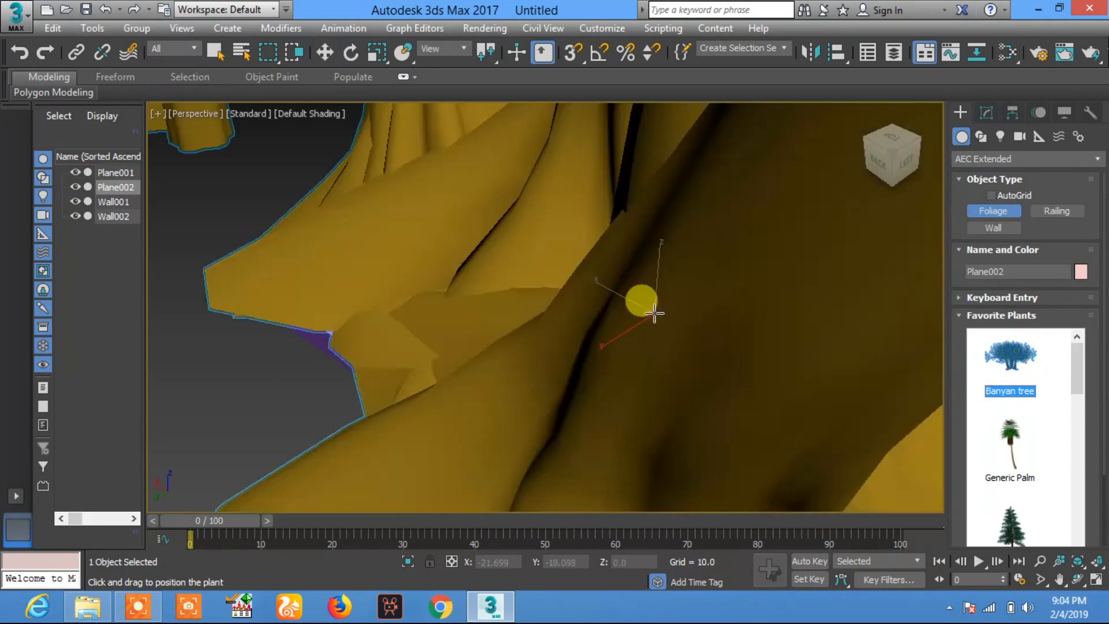
left_click(652, 311)
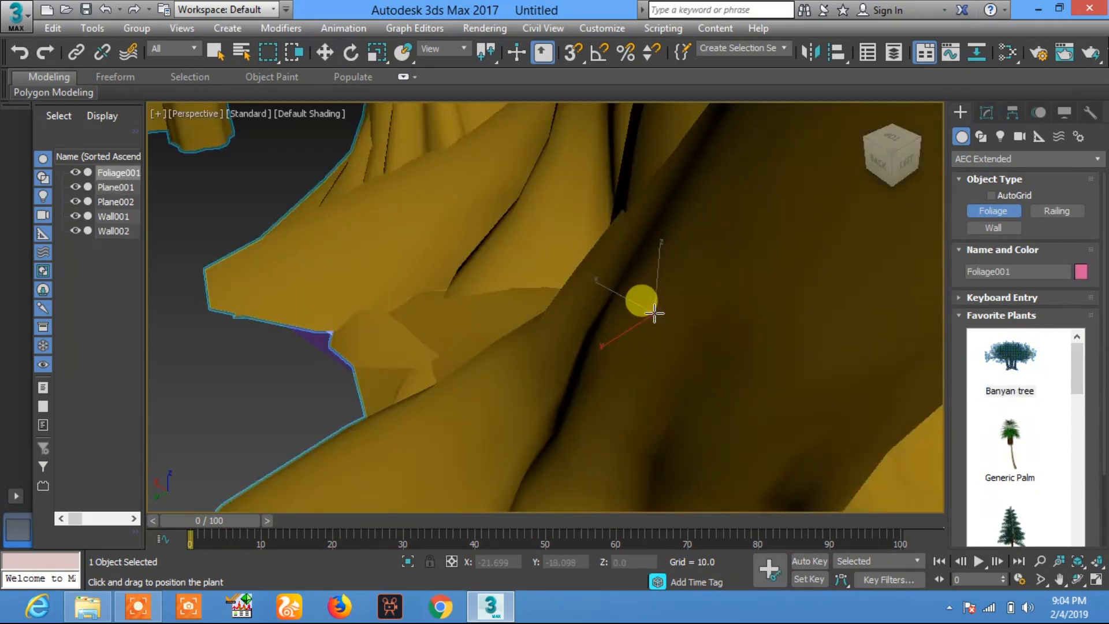
- Scale the Banyan tree down uniformly to about 3 percent so it fits inside the walled yard
left_click(377, 52)
left_click_drag(649, 306, 662, 145)
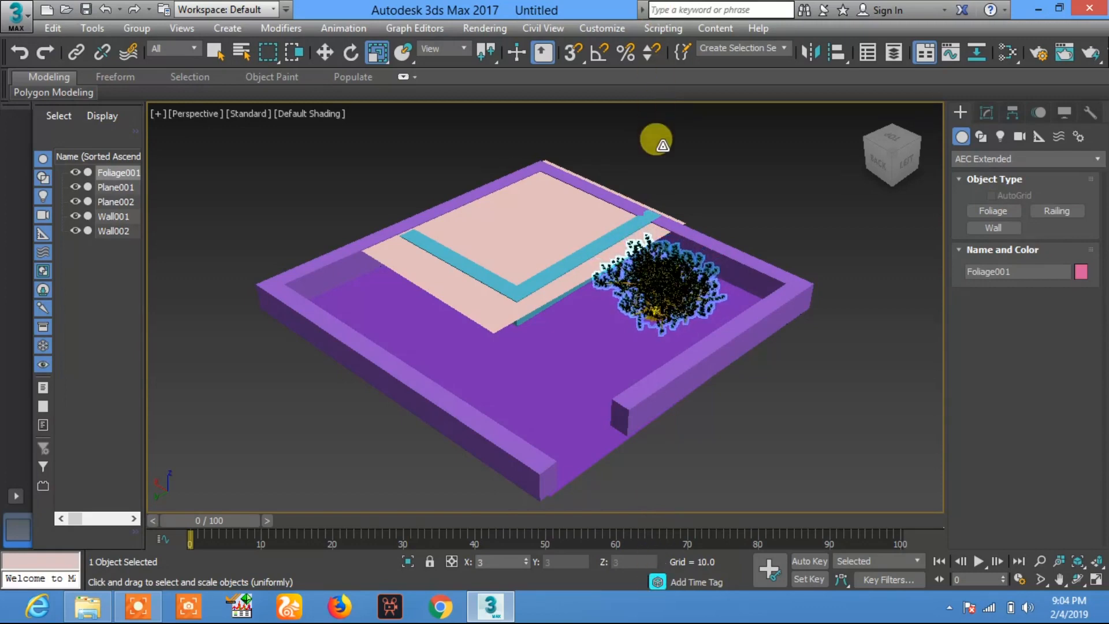
left_click(324, 53)
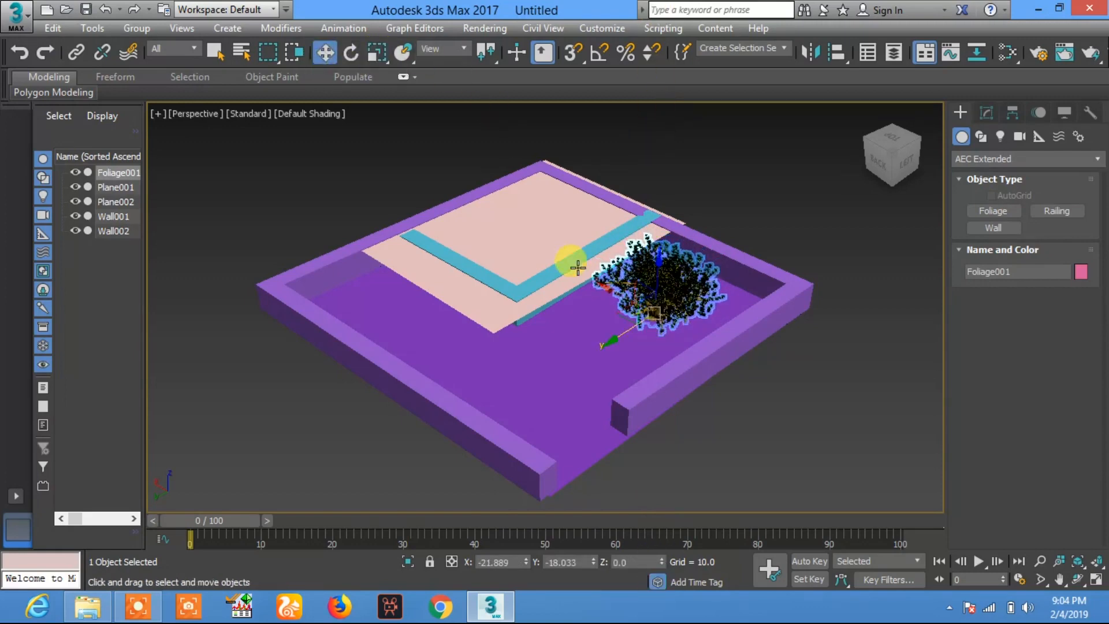
- Move the Banyan tree along Y to about -3.2 and check its placement in the yard from low and raised angles
left_click_drag(628, 329, 586, 351)
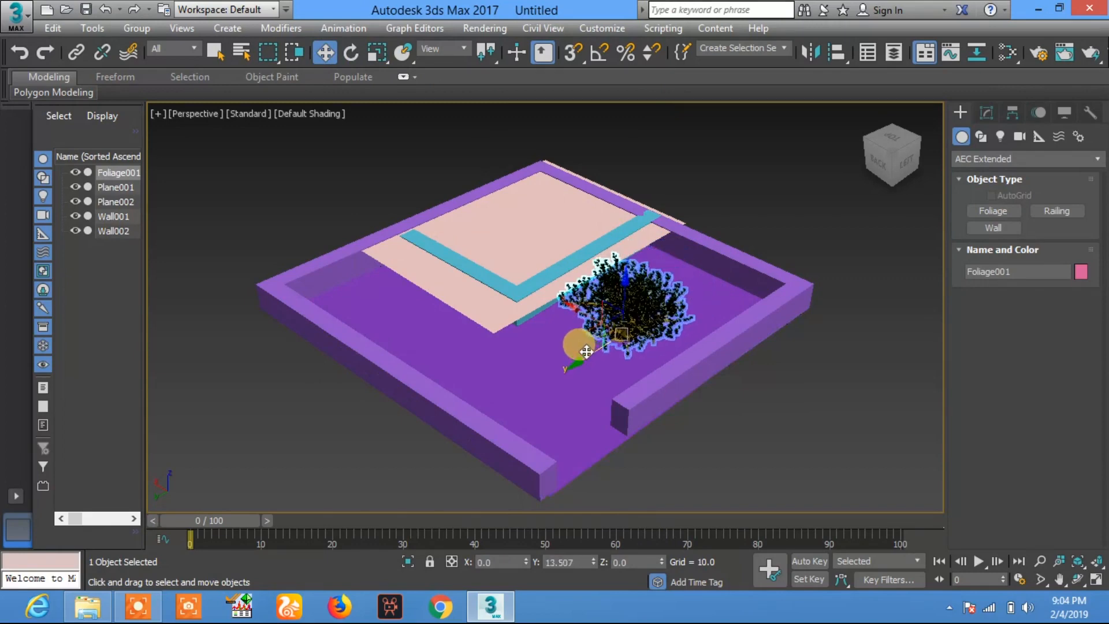
left_click(894, 167)
left_click(890, 131)
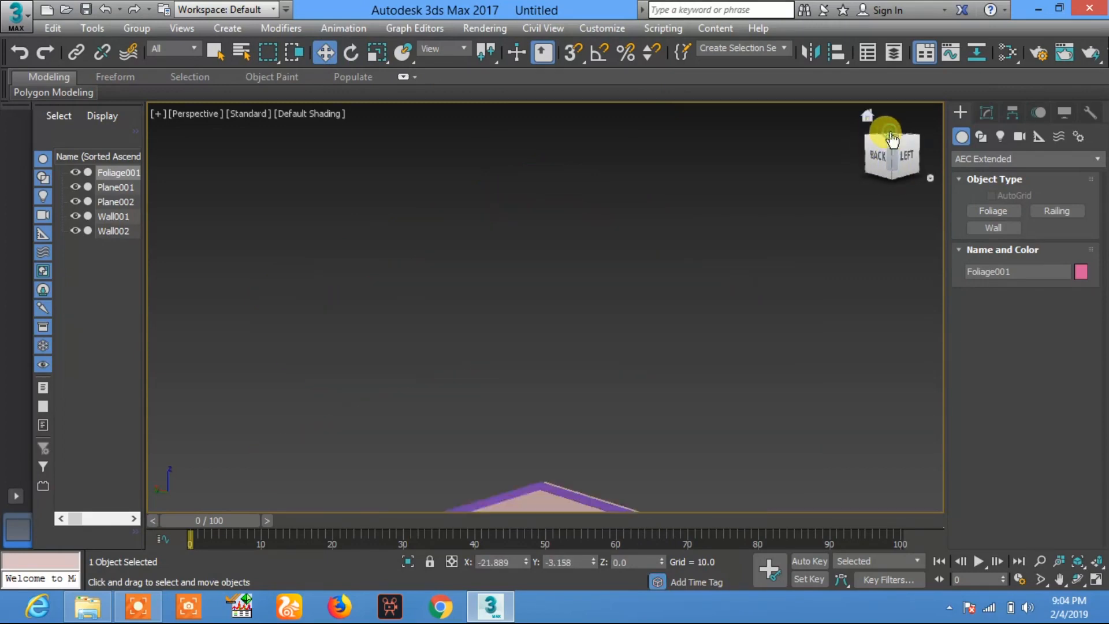
left_click(1058, 579)
left_click_drag(718, 416, 726, 325)
left_click(336, 58)
key("z")
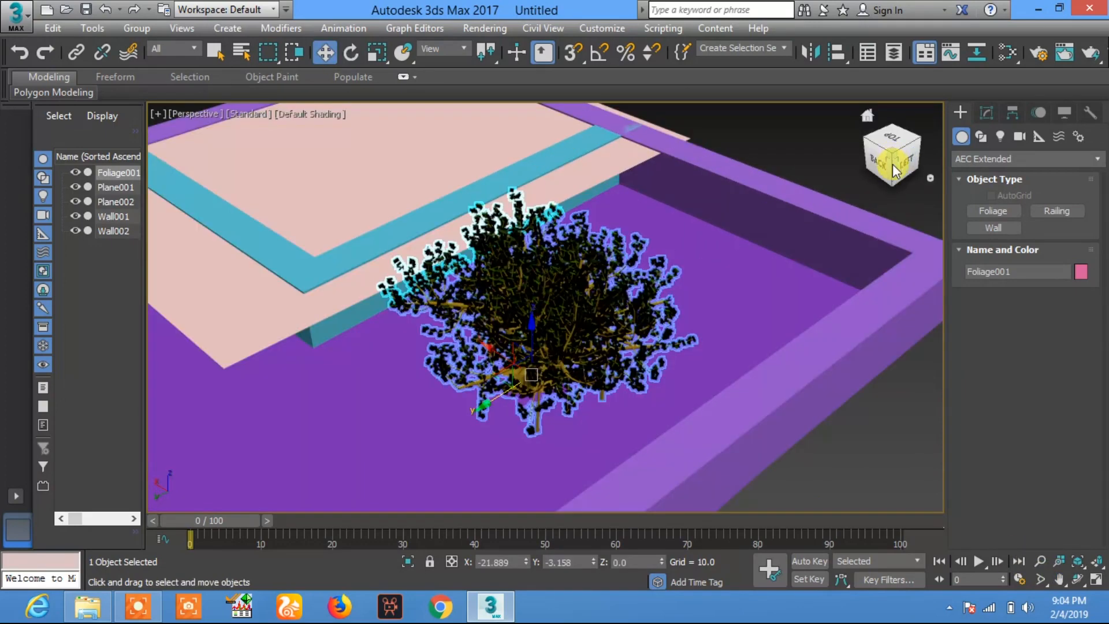
left_click(891, 165)
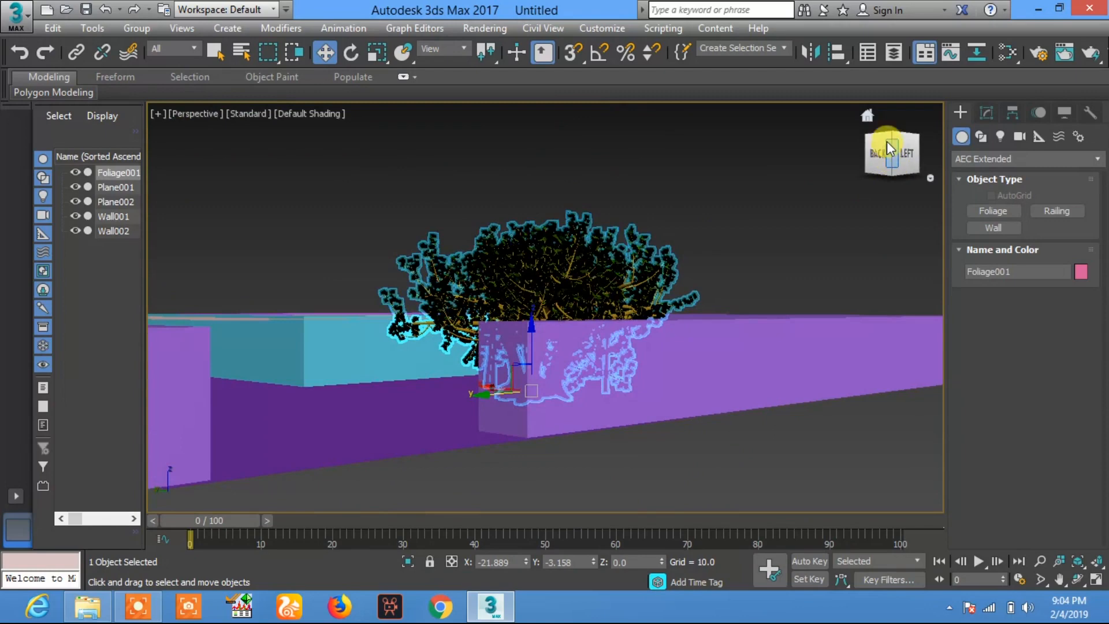
left_click(890, 138)
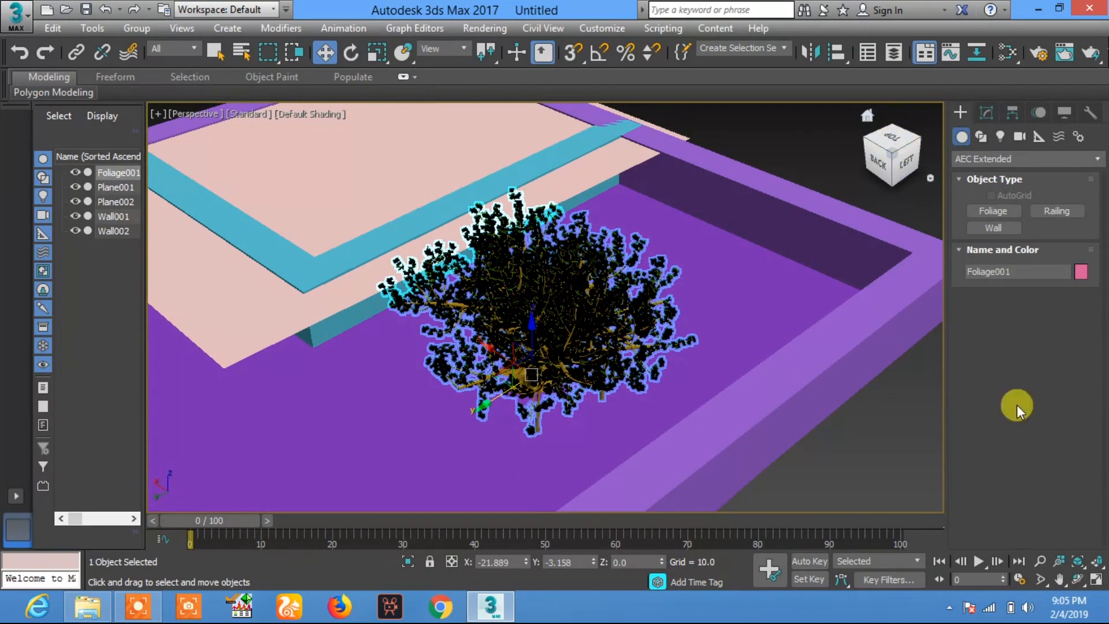
- Create an open straight stair, about 14 long and 8.7 wide, in the yard between the inner room and the perimeter wall
left_click(1059, 558)
left_click_drag(442, 296, 475, 379)
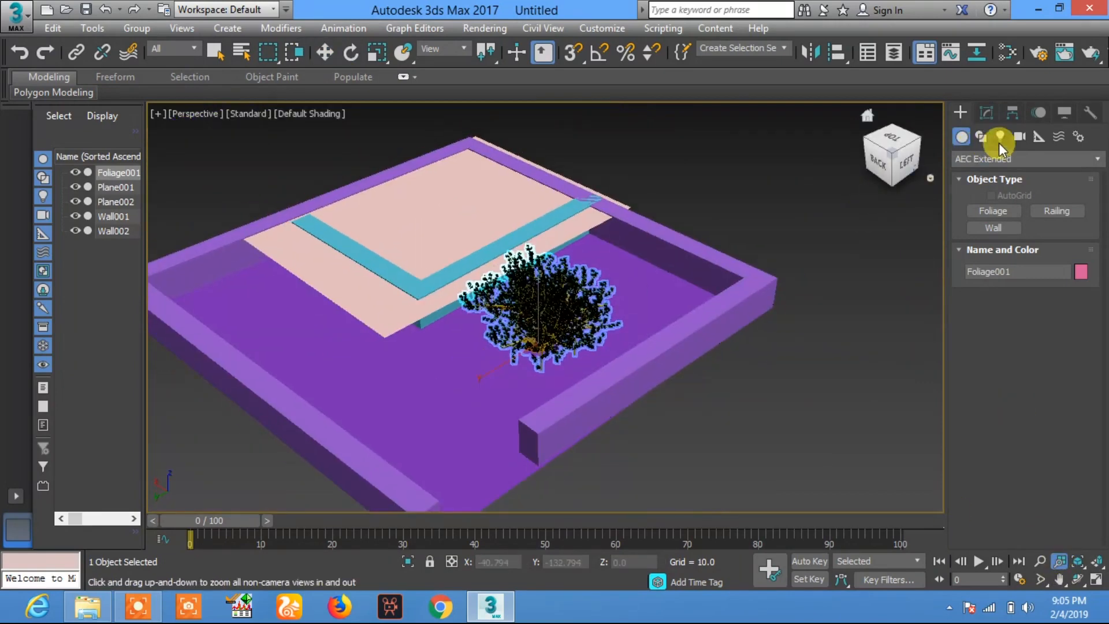
left_click(1010, 159)
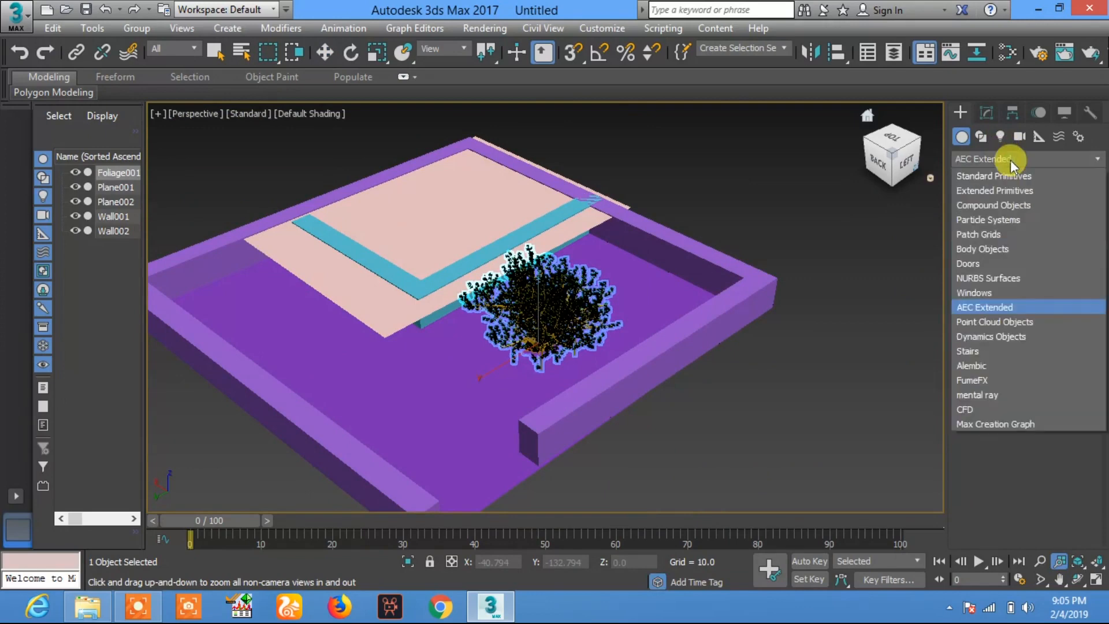
left_click(989, 349)
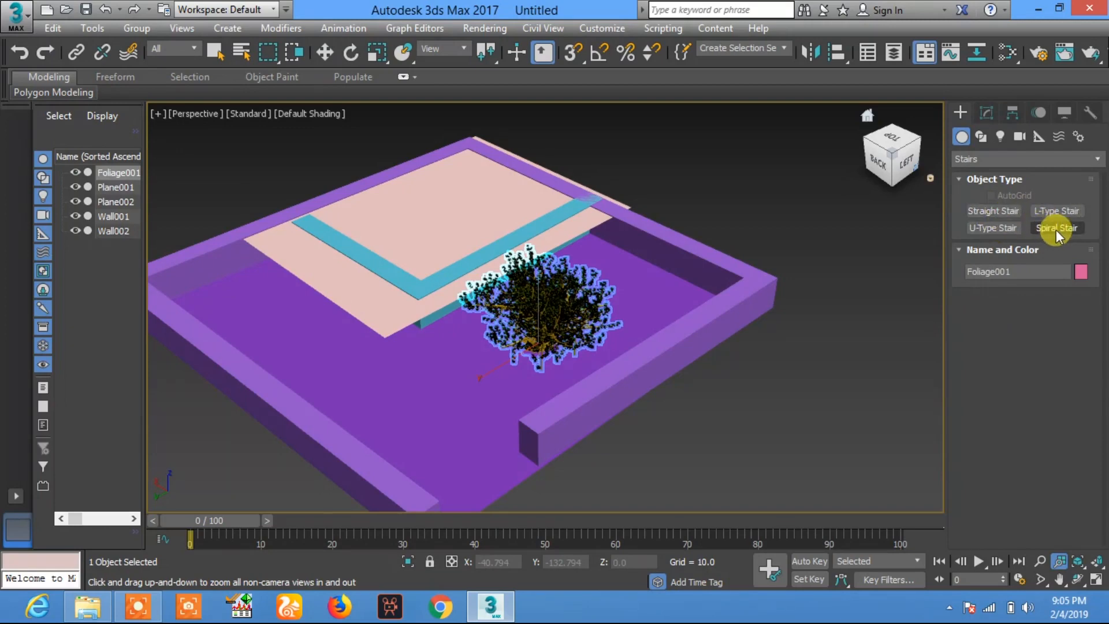
left_click(998, 212)
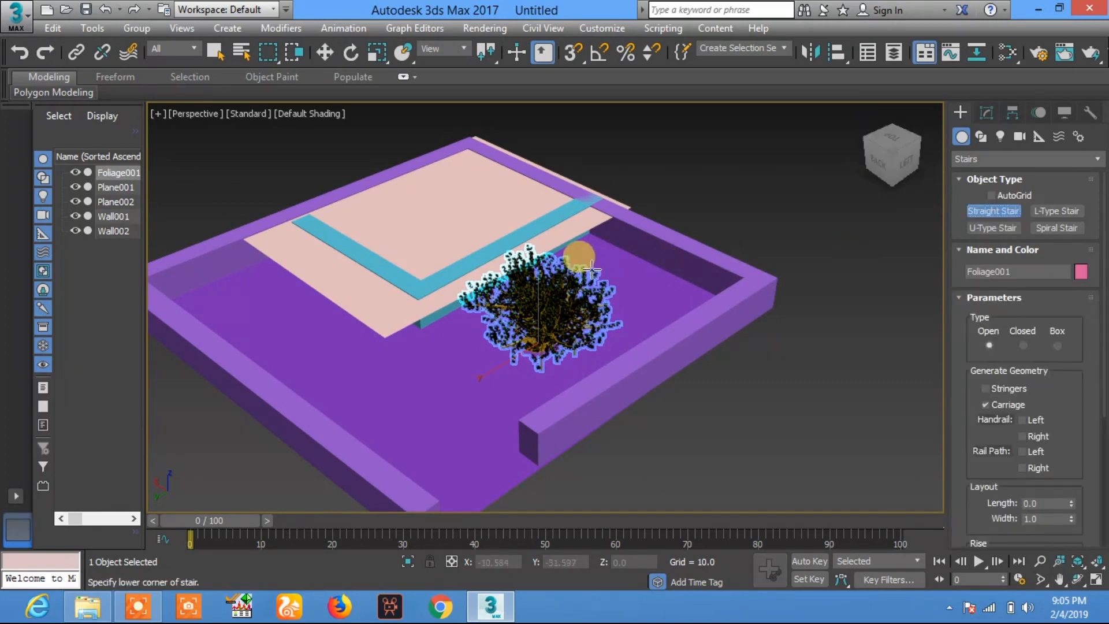
left_click_drag(592, 265, 627, 241)
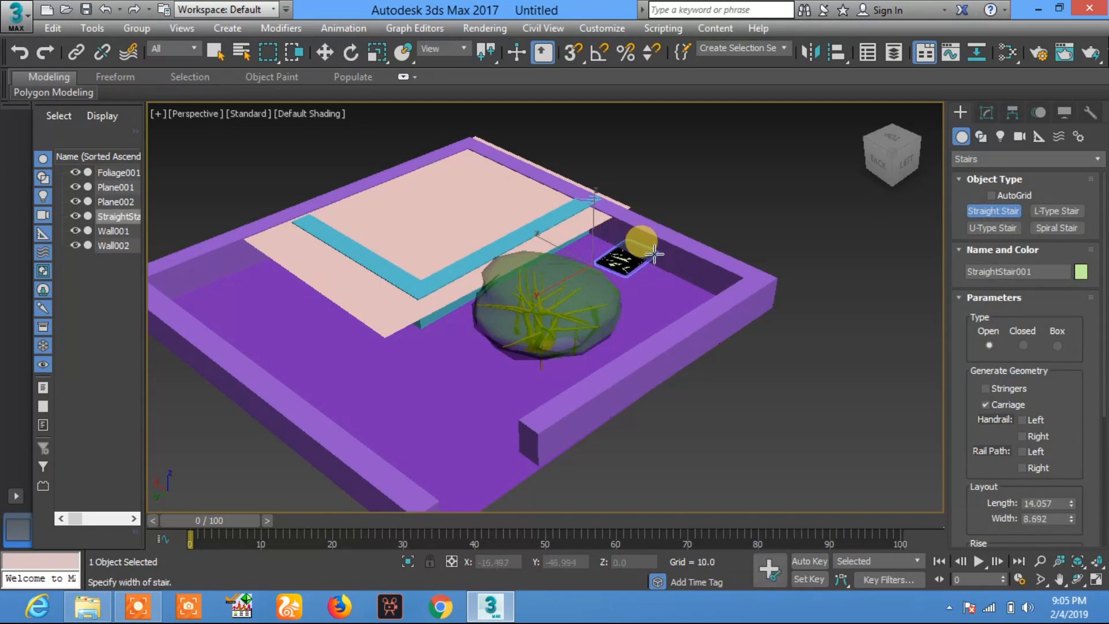
left_click(654, 254)
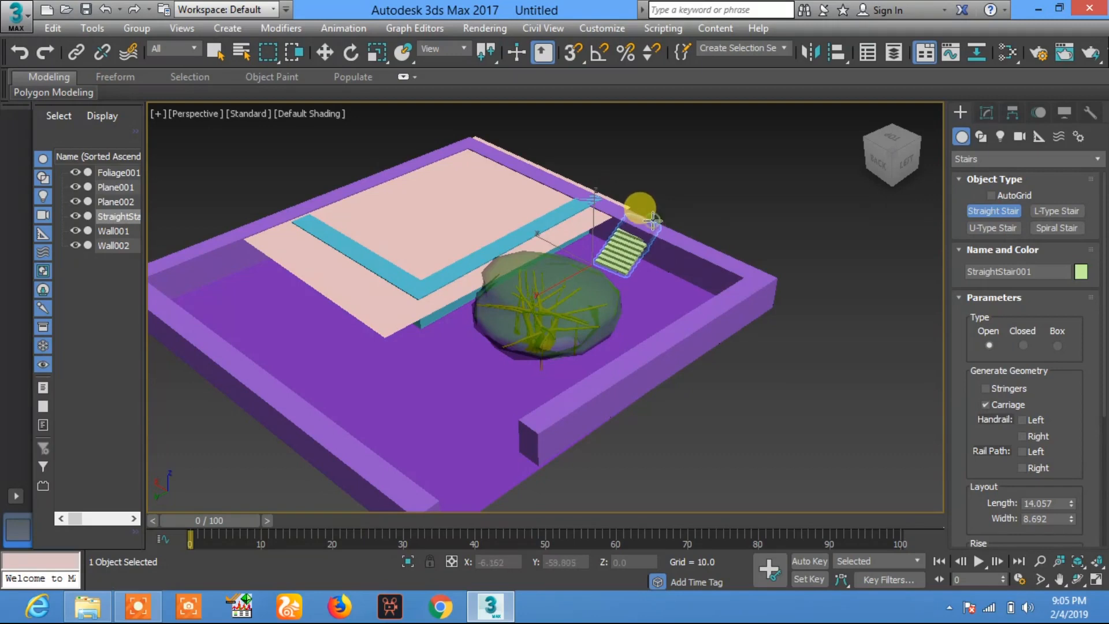
left_click(652, 220)
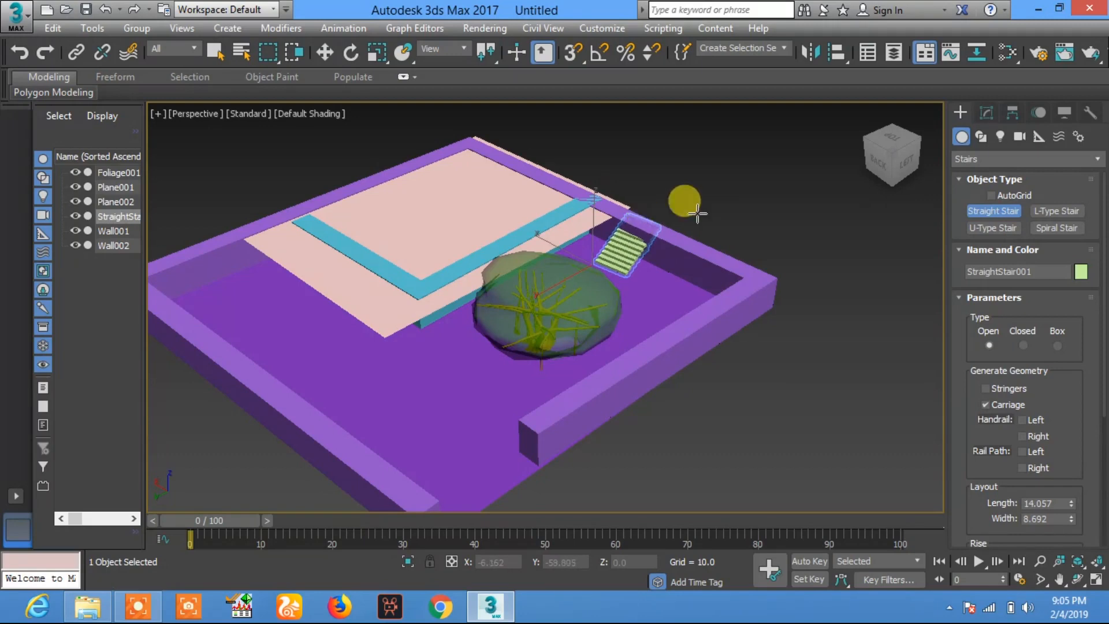
- Move the straight stair to about Y -27.6 and raise it to about Z 1.26
left_click(324, 54)
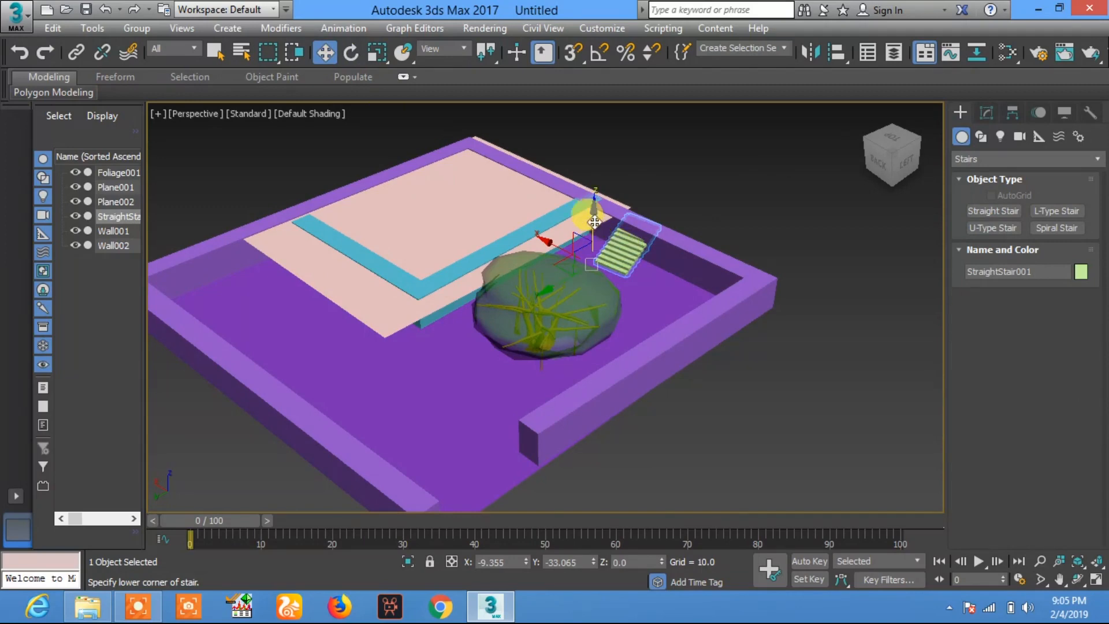
left_click_drag(594, 222, 586, 205)
left_click_drag(568, 273, 576, 233)
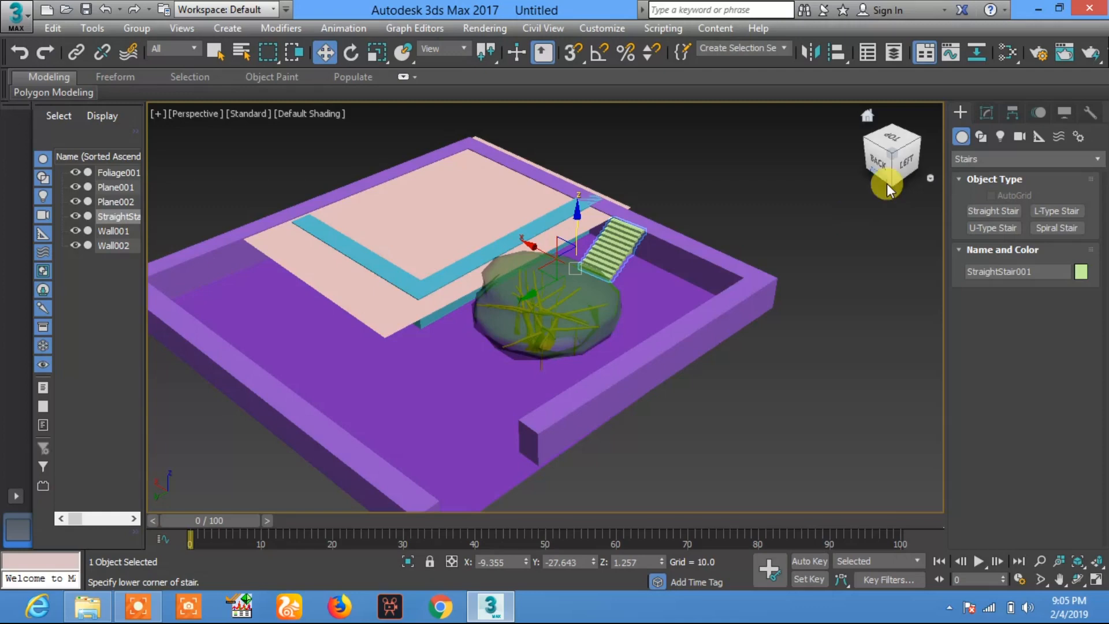
- Examine the stair's placement from the left and back-left sides, and render the perspective view of the compound
left_click(903, 158)
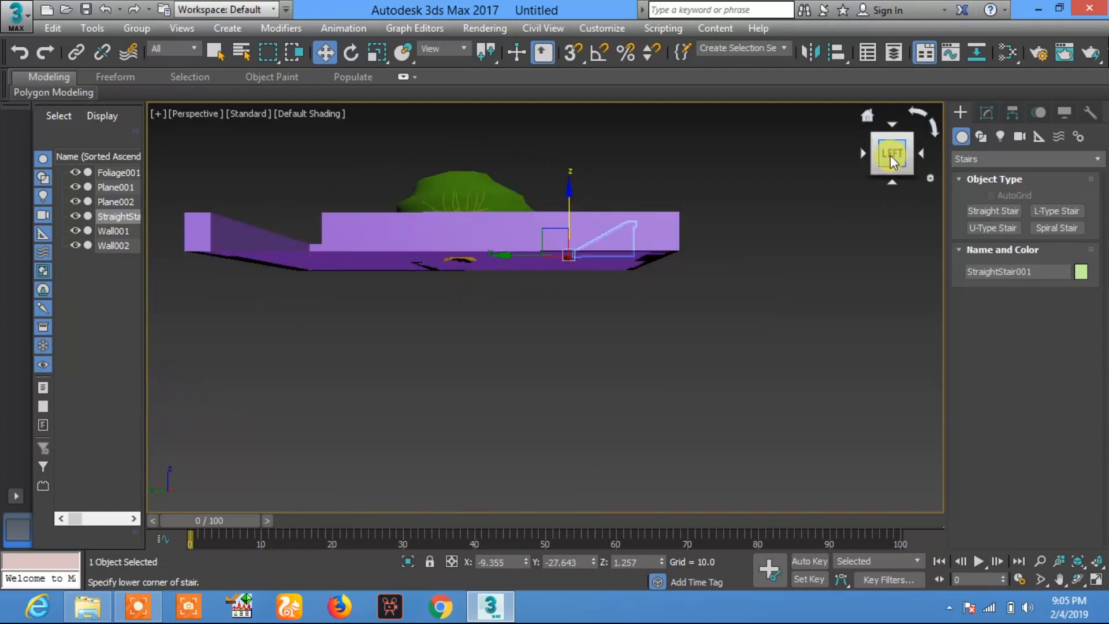
left_click(875, 152)
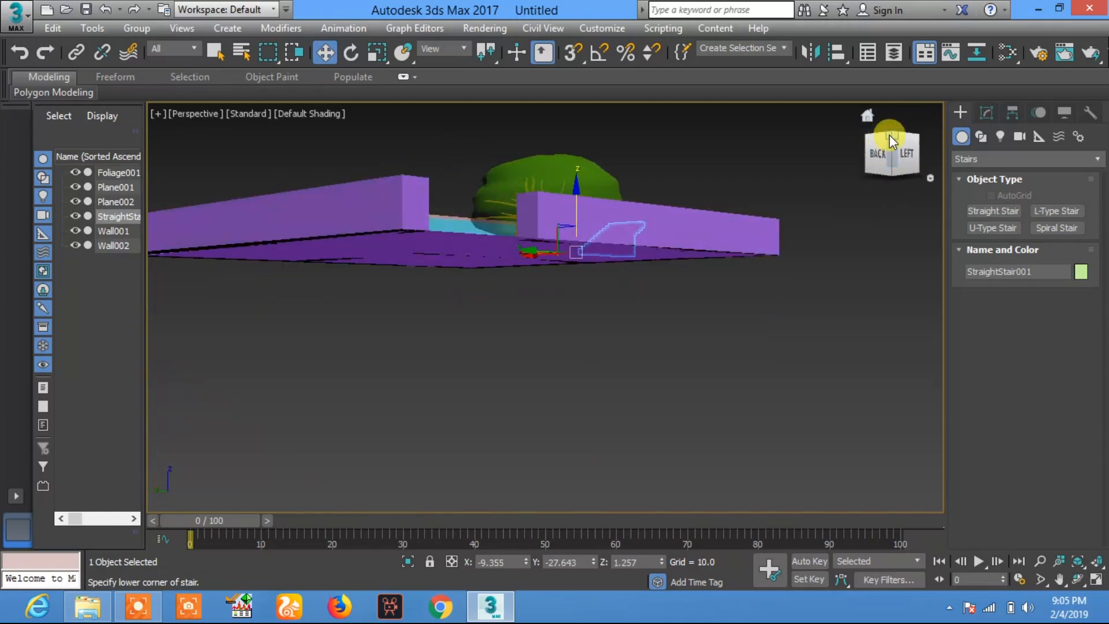
left_click(889, 134)
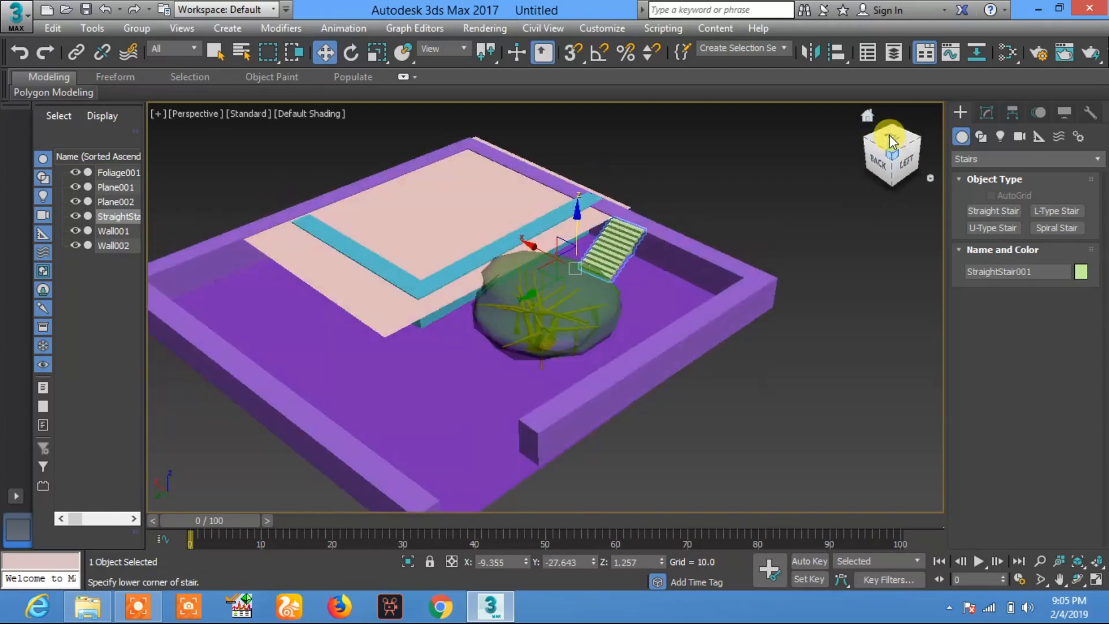
left_click(1090, 54)
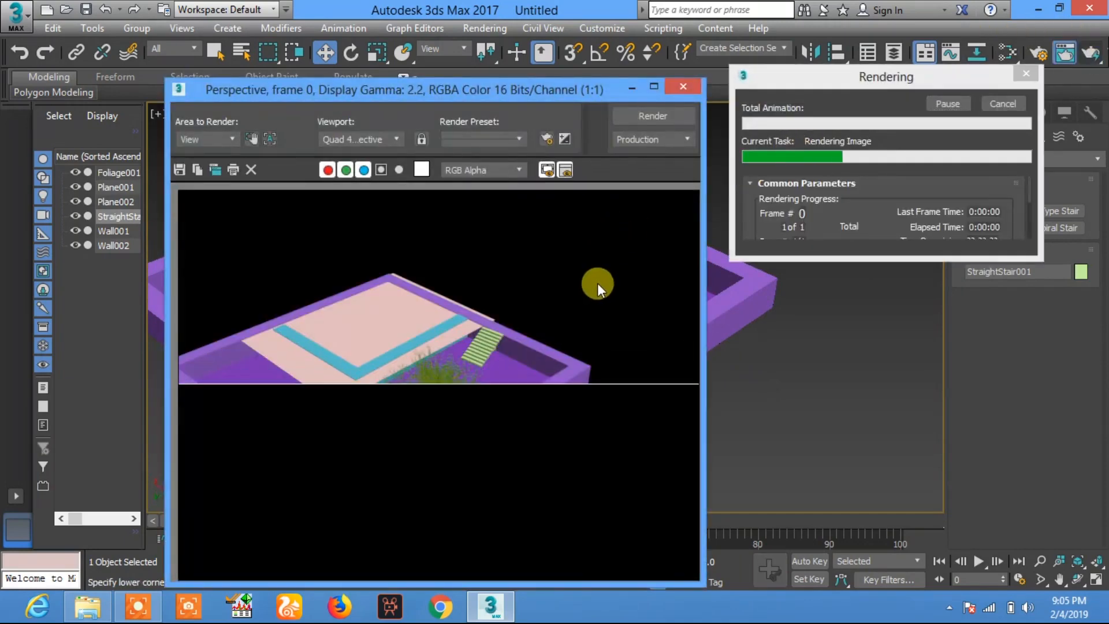
left_click(684, 86)
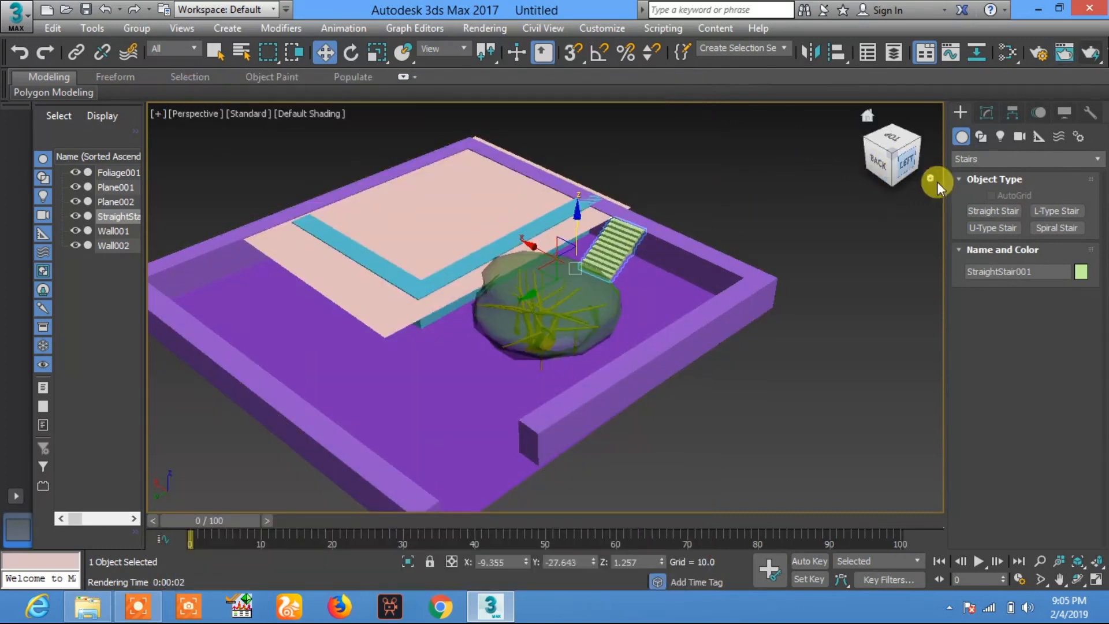
- Create a pivot door across the opening in the perimeter wall, with a height of about 5.5 and a depth of about 19.4
left_click(986, 157)
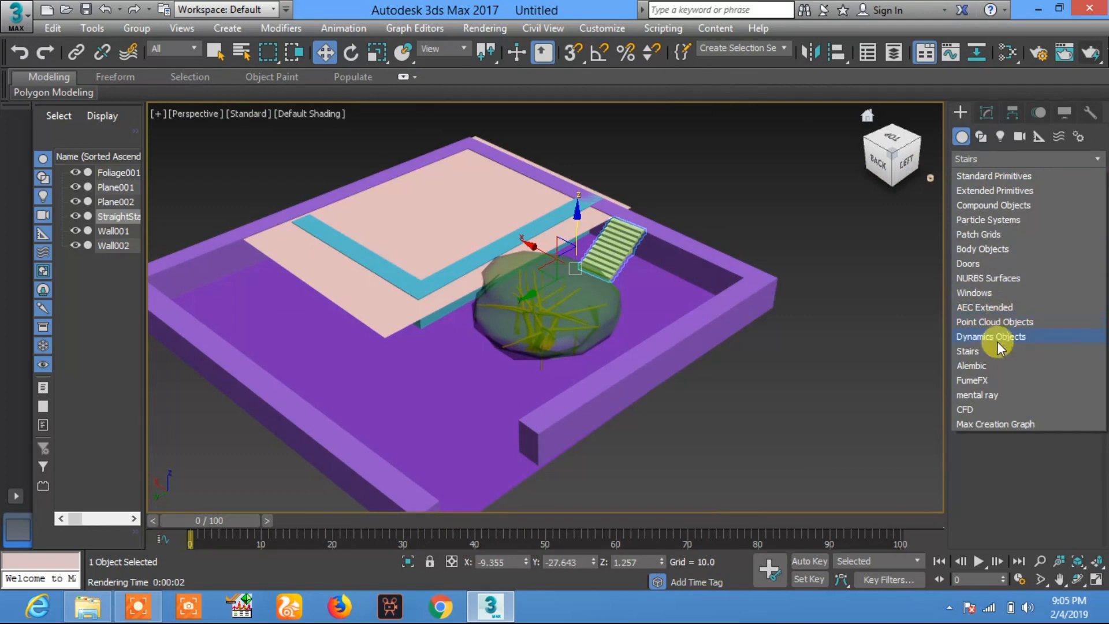
left_click(979, 263)
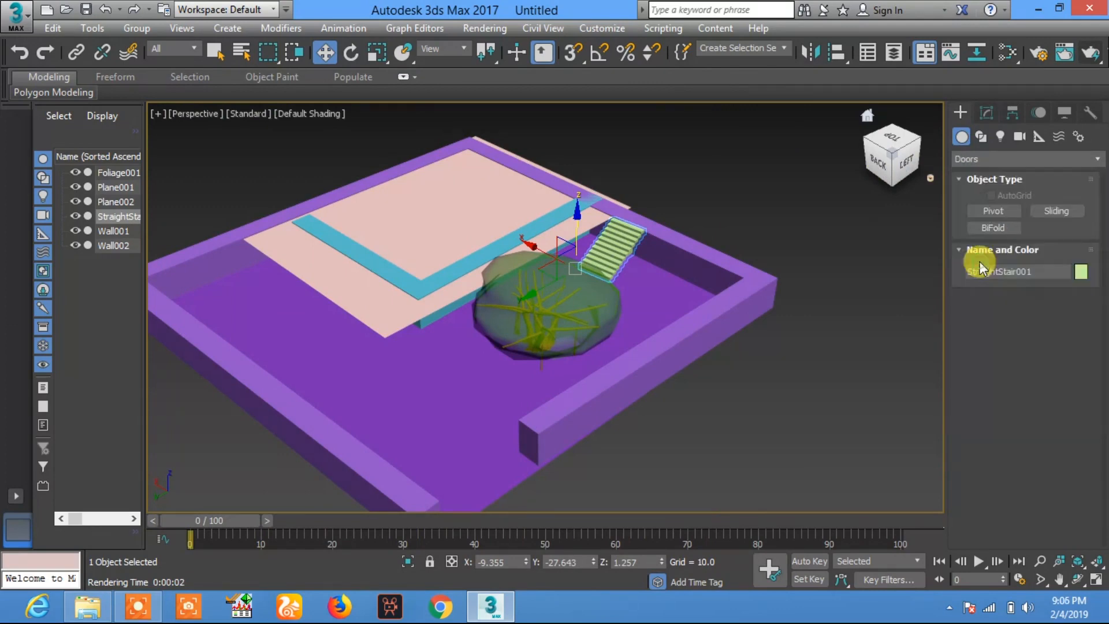
left_click(1003, 209)
left_click(890, 171)
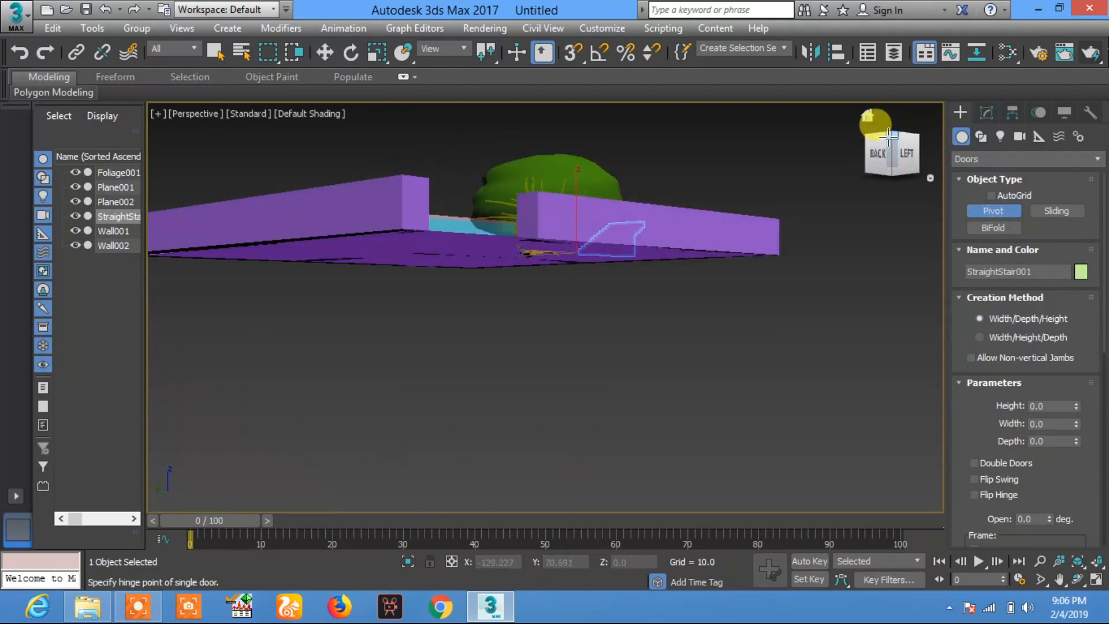
left_click(890, 134)
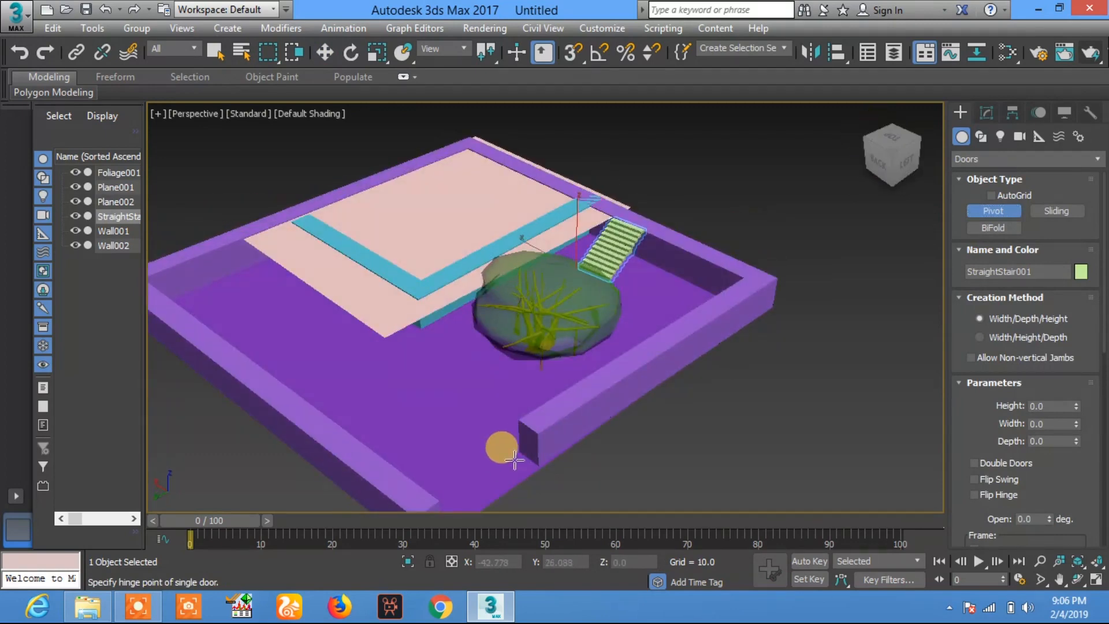
left_click(532, 462)
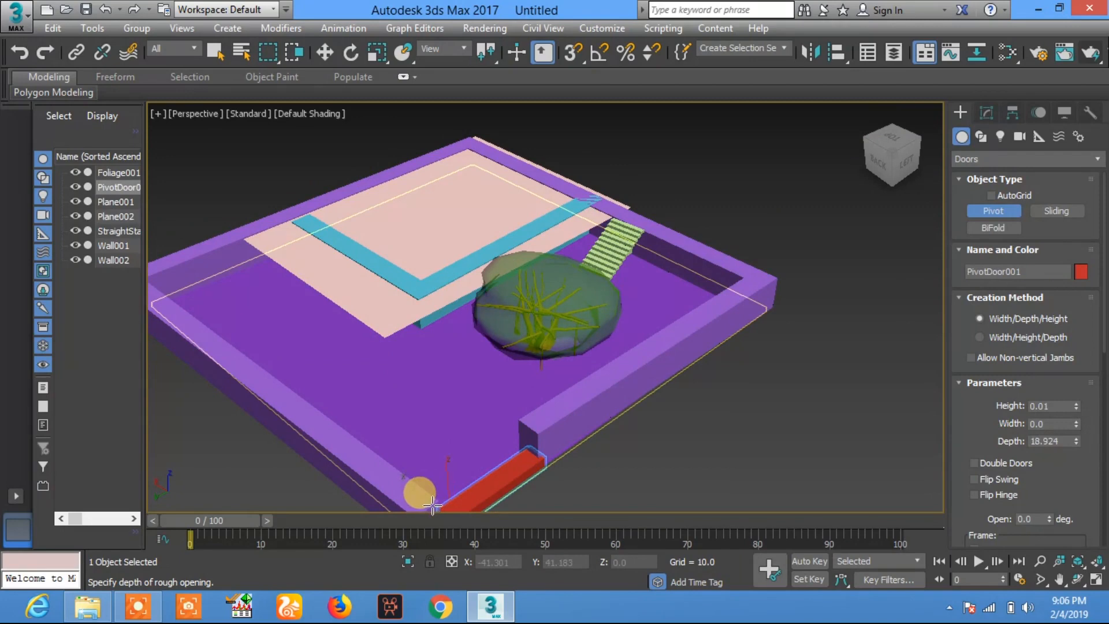
left_click(429, 507)
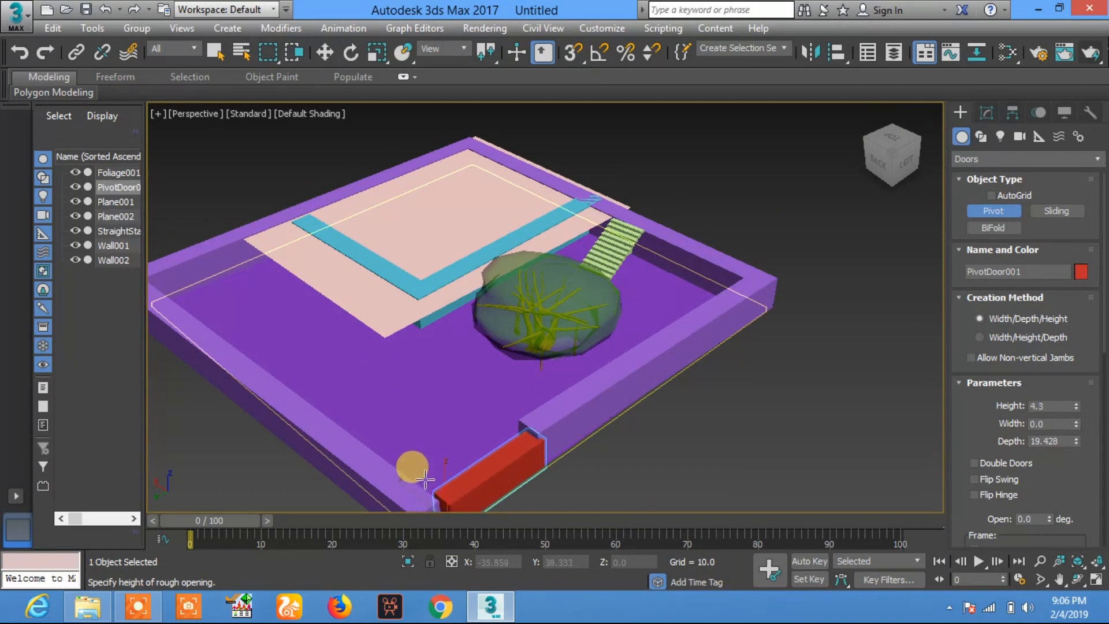
left_click(426, 471)
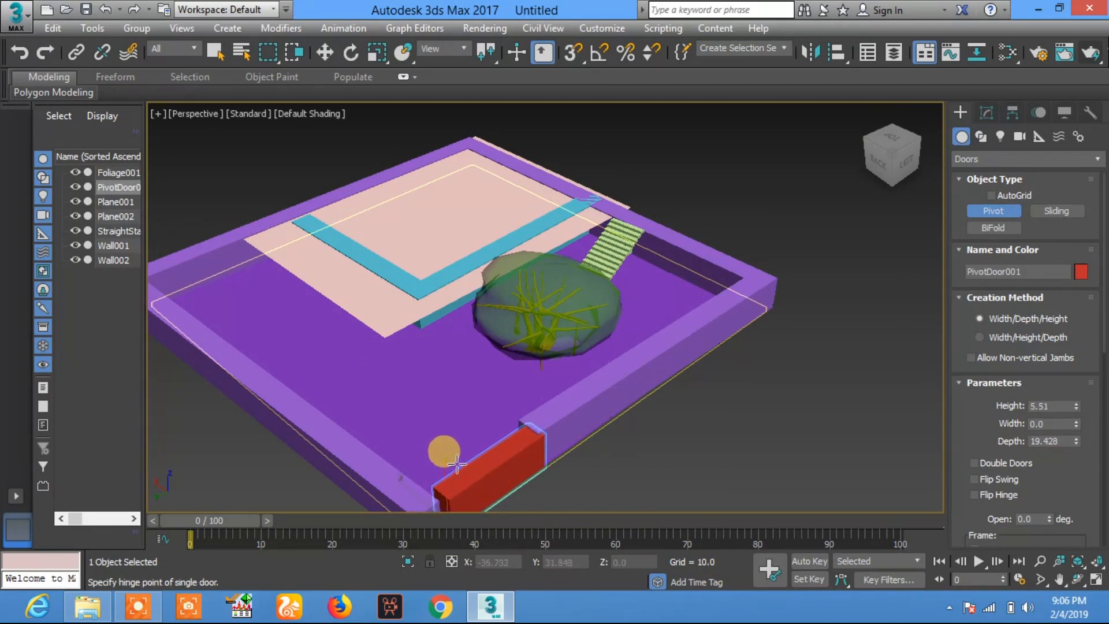
- Shift the pivot door about 0.8 along Y and swing it outward to a Z rotation of about -25.5 degrees
left_click(905, 162)
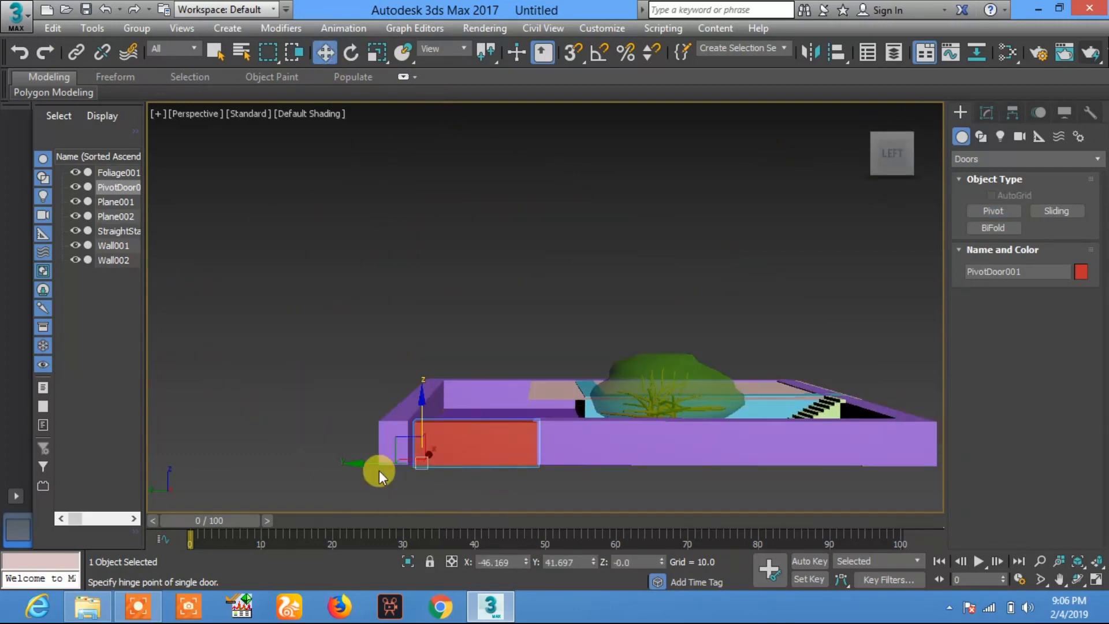
left_click_drag(377, 463, 371, 462)
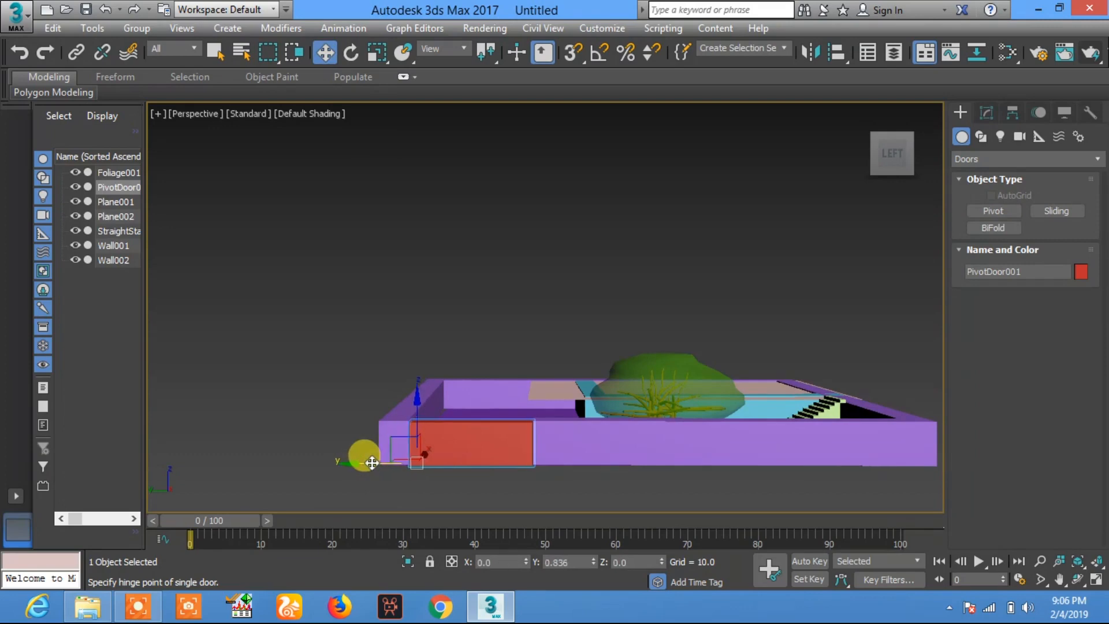
left_click(351, 53)
left_click(893, 134)
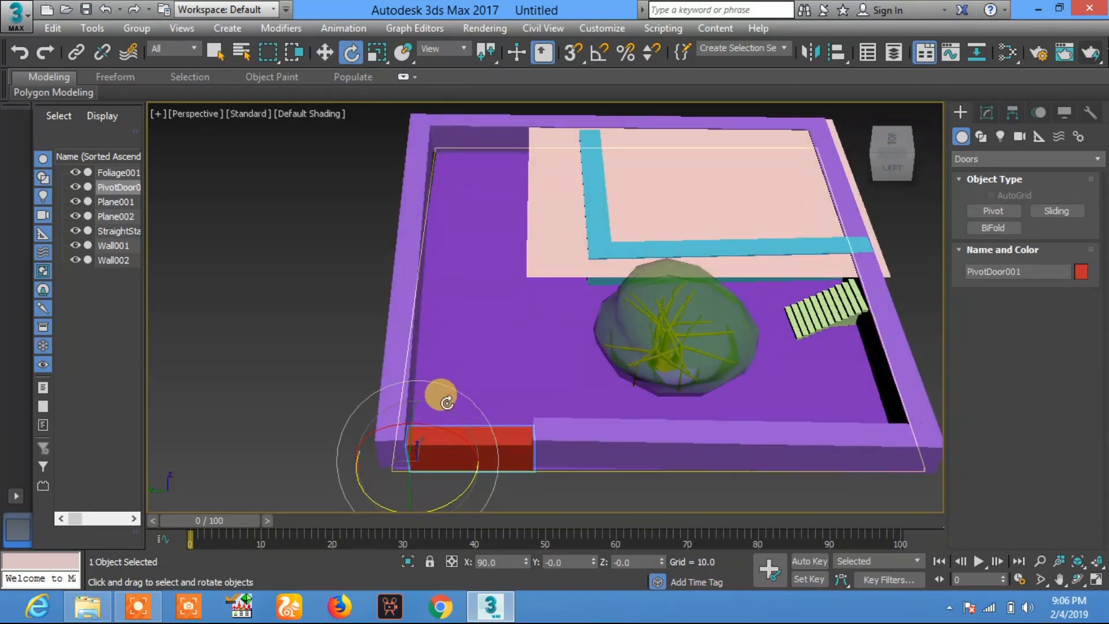
left_click_drag(467, 478, 390, 9)
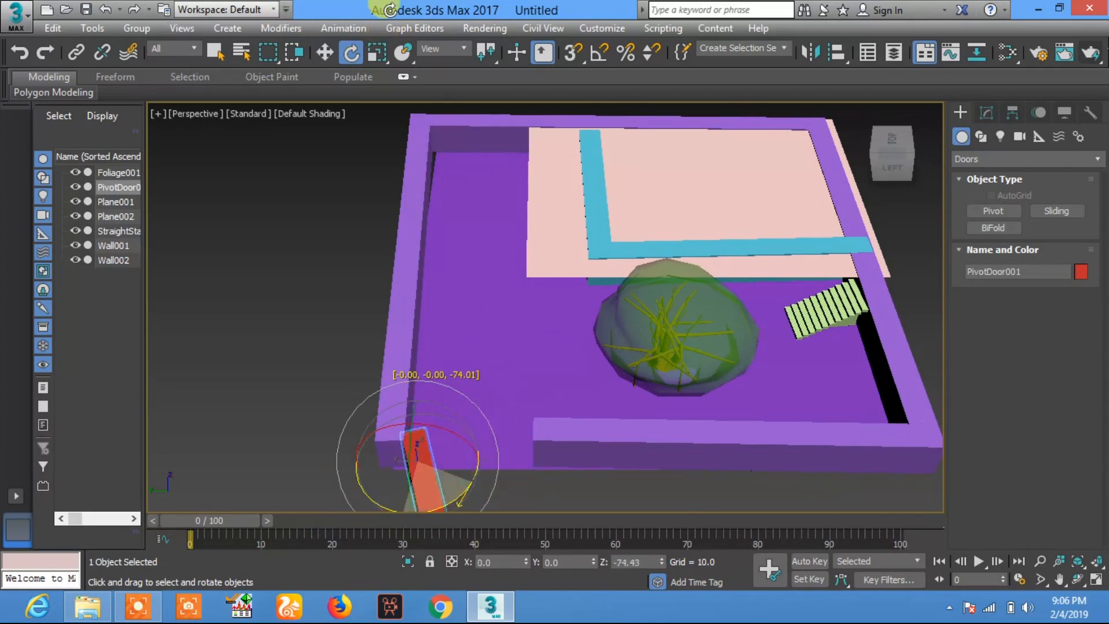
mouse_move(427, 514)
left_mouse_down()
mouse_move(425, 525)
mouse_move(436, 516)
left_mouse_up()
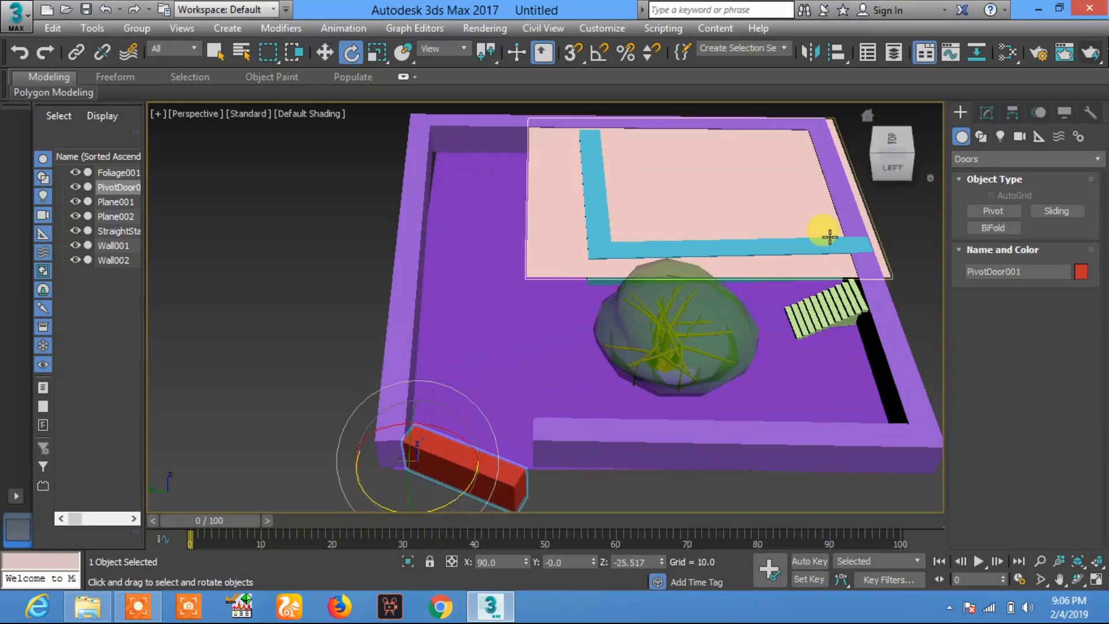
- Check the angled door from the left side and from above, and render the raised left view of the compound
left_click(891, 165)
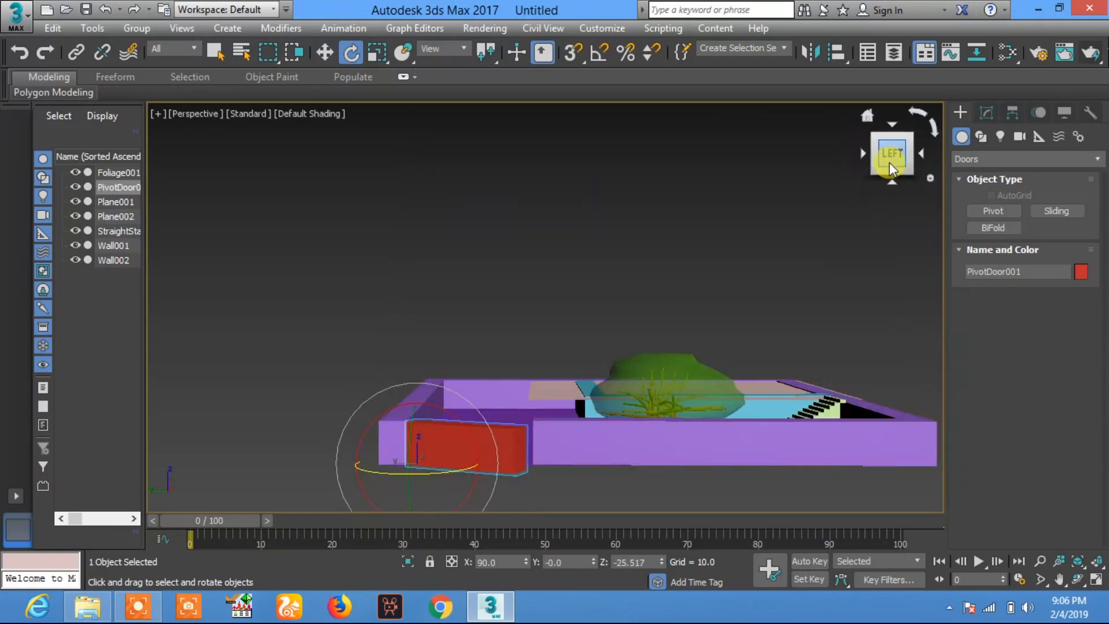
left_click(892, 136)
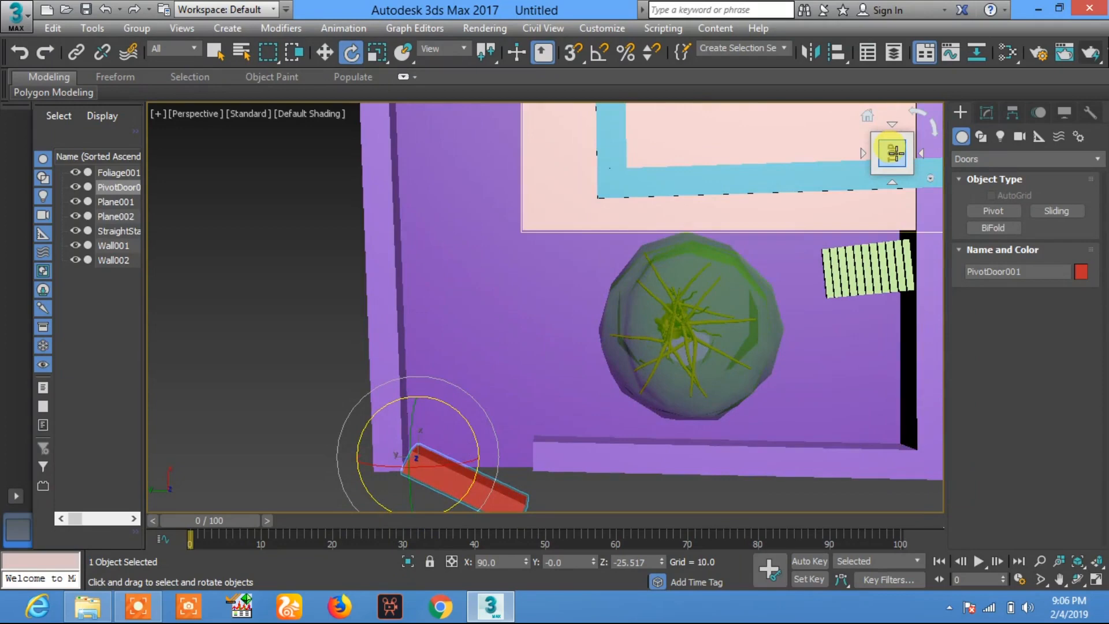
left_click(894, 167)
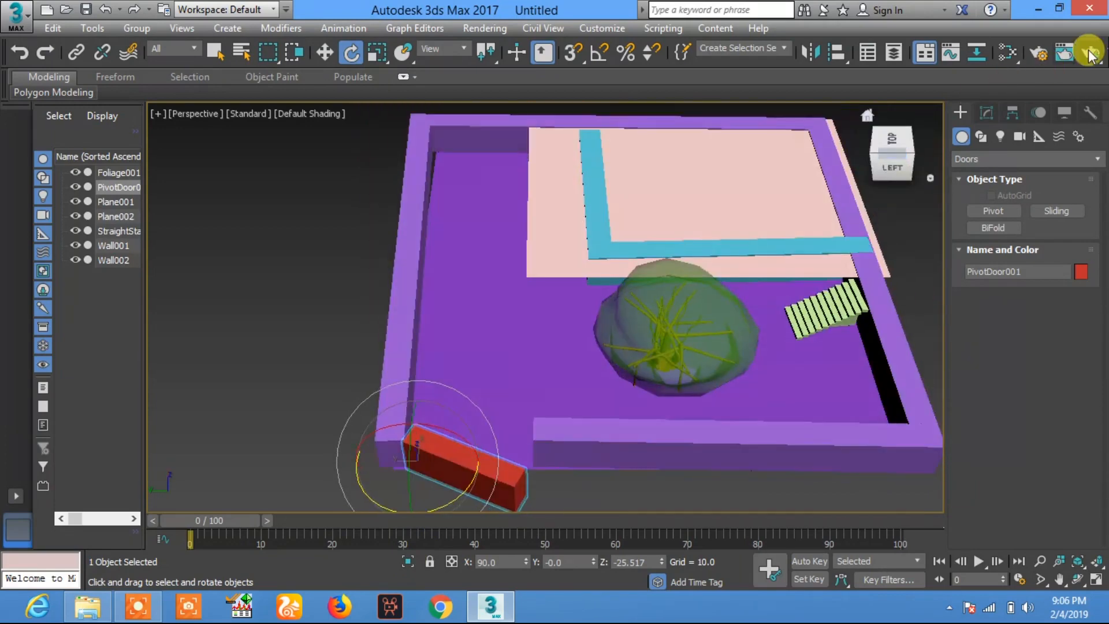
left_click(1090, 53)
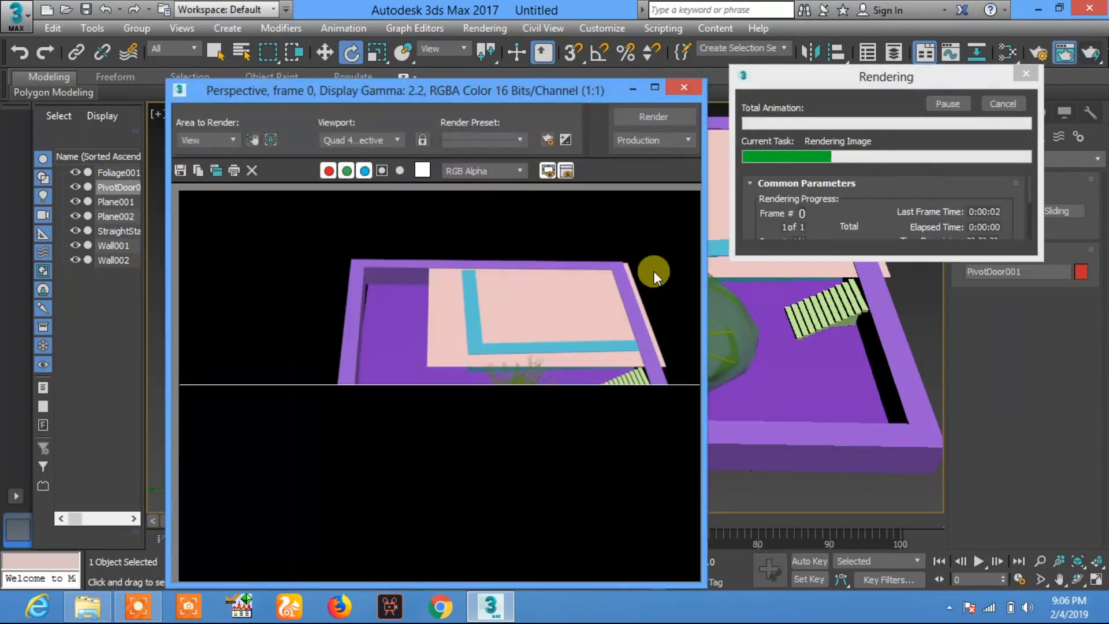